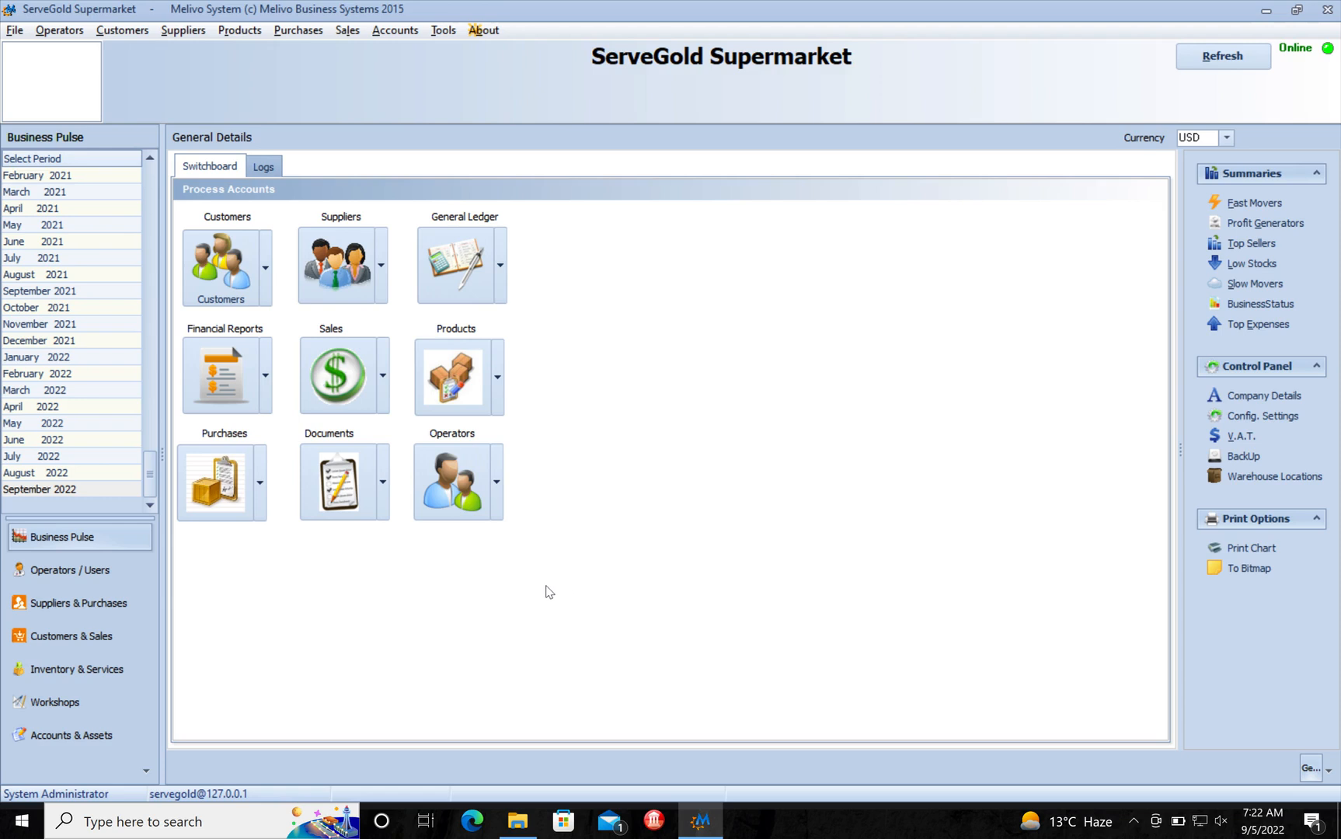
- Open a Goods Received Note from the suppliers and purchases area and start it with a new number
{"action": "left_click", "coordinate": [52, 612]}
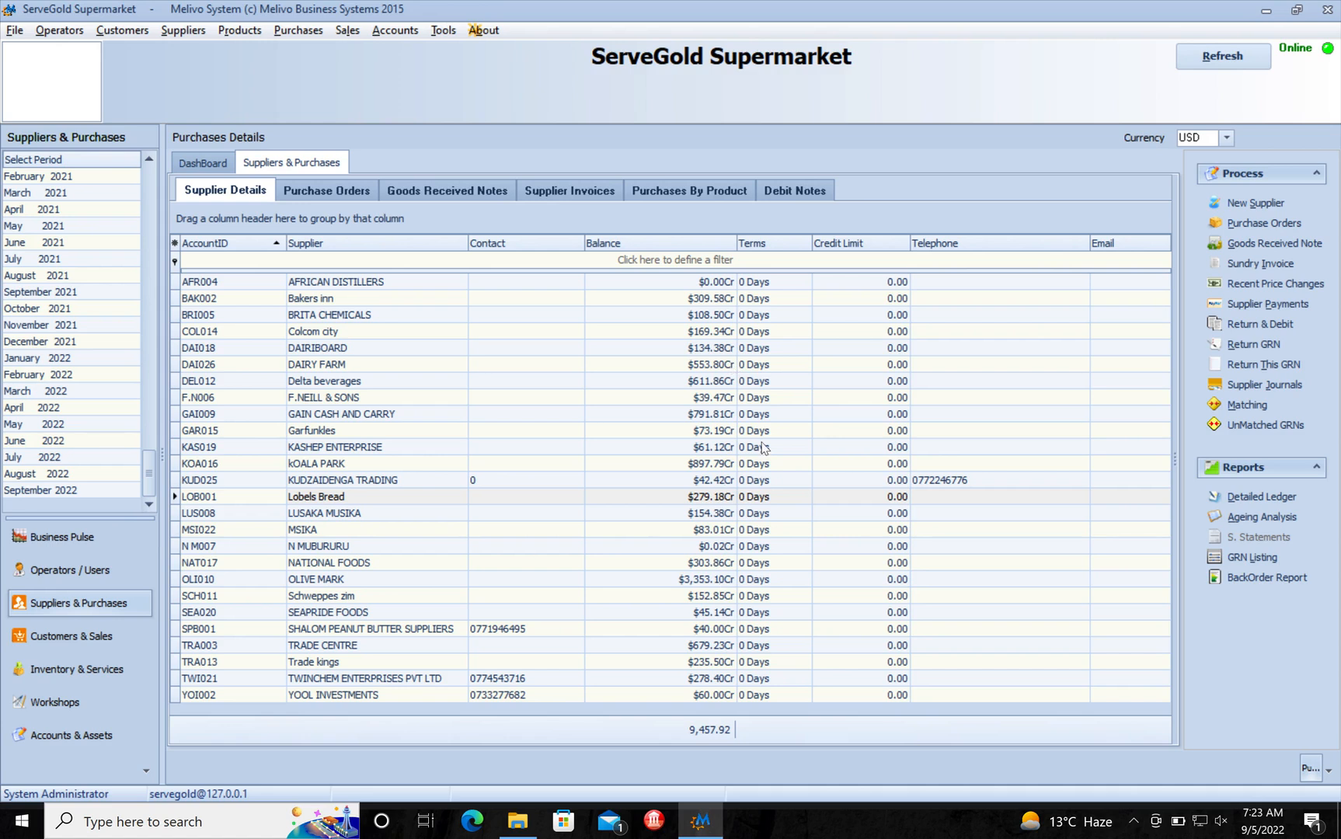
{"action": "left_click", "coordinate": [719, 364]}
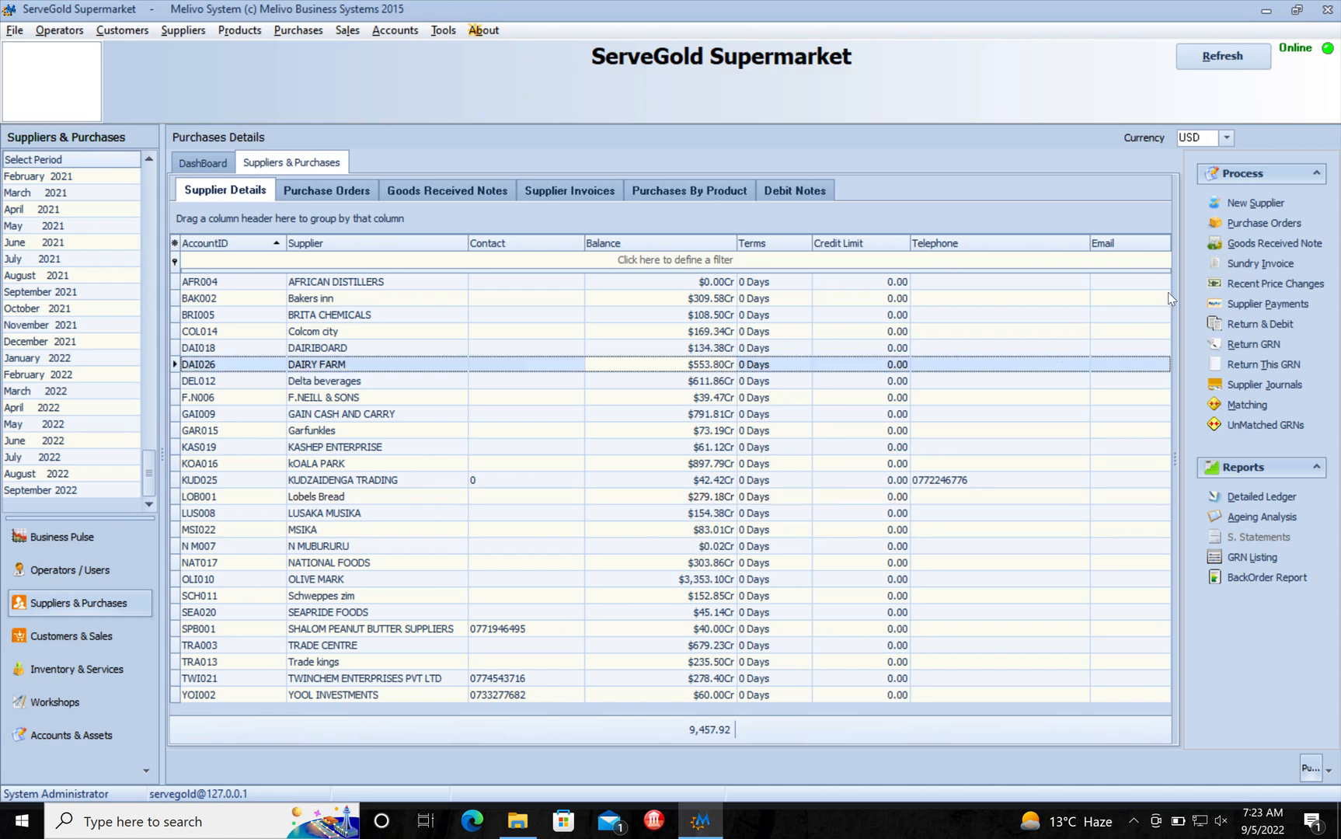
{"action": "left_click", "coordinate": [1260, 242]}
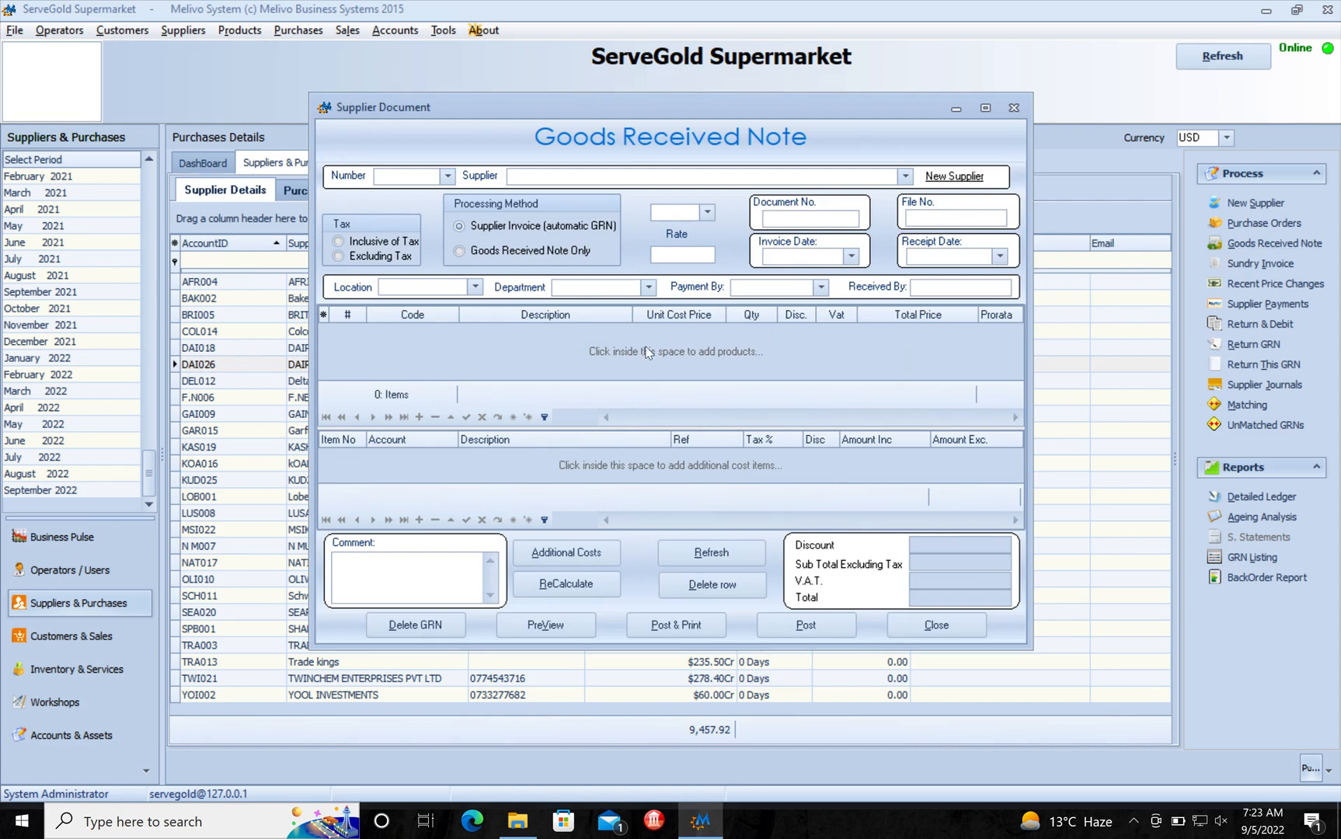
{"action": "left_click", "coordinate": [448, 177]}
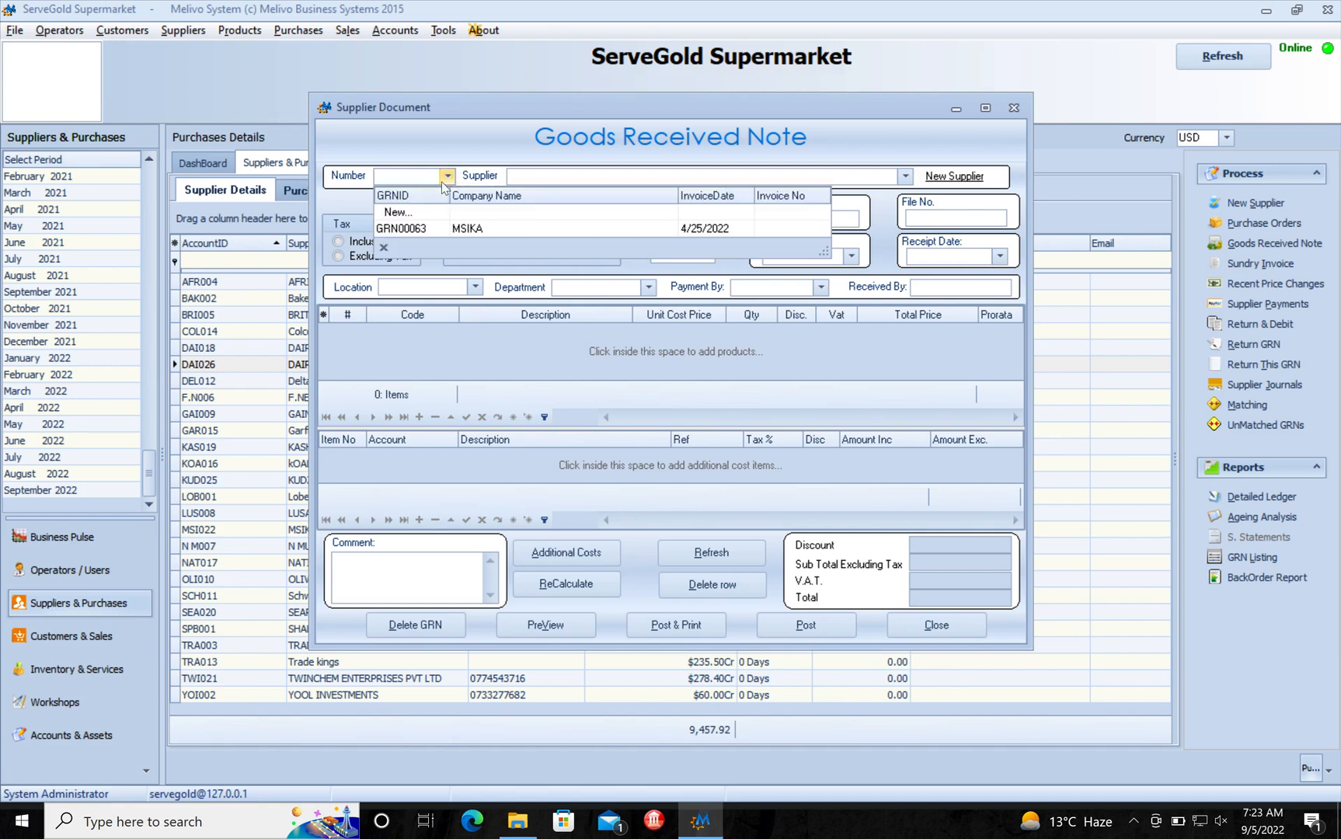
{"action": "left_click", "coordinate": [398, 213]}
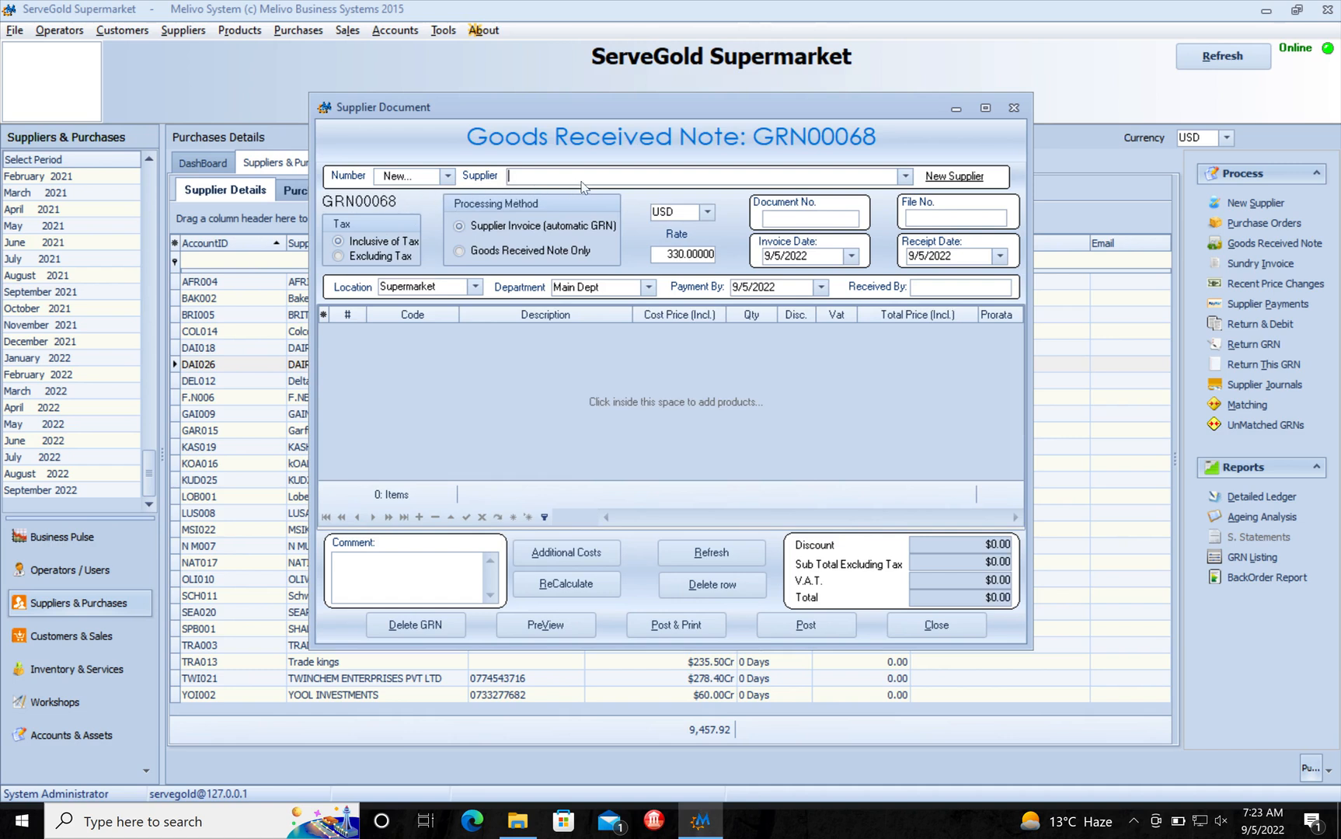
- Create a new supplier with company name OK MART and enter the contact person's name
{"action": "left_click", "coordinate": [906, 178]}
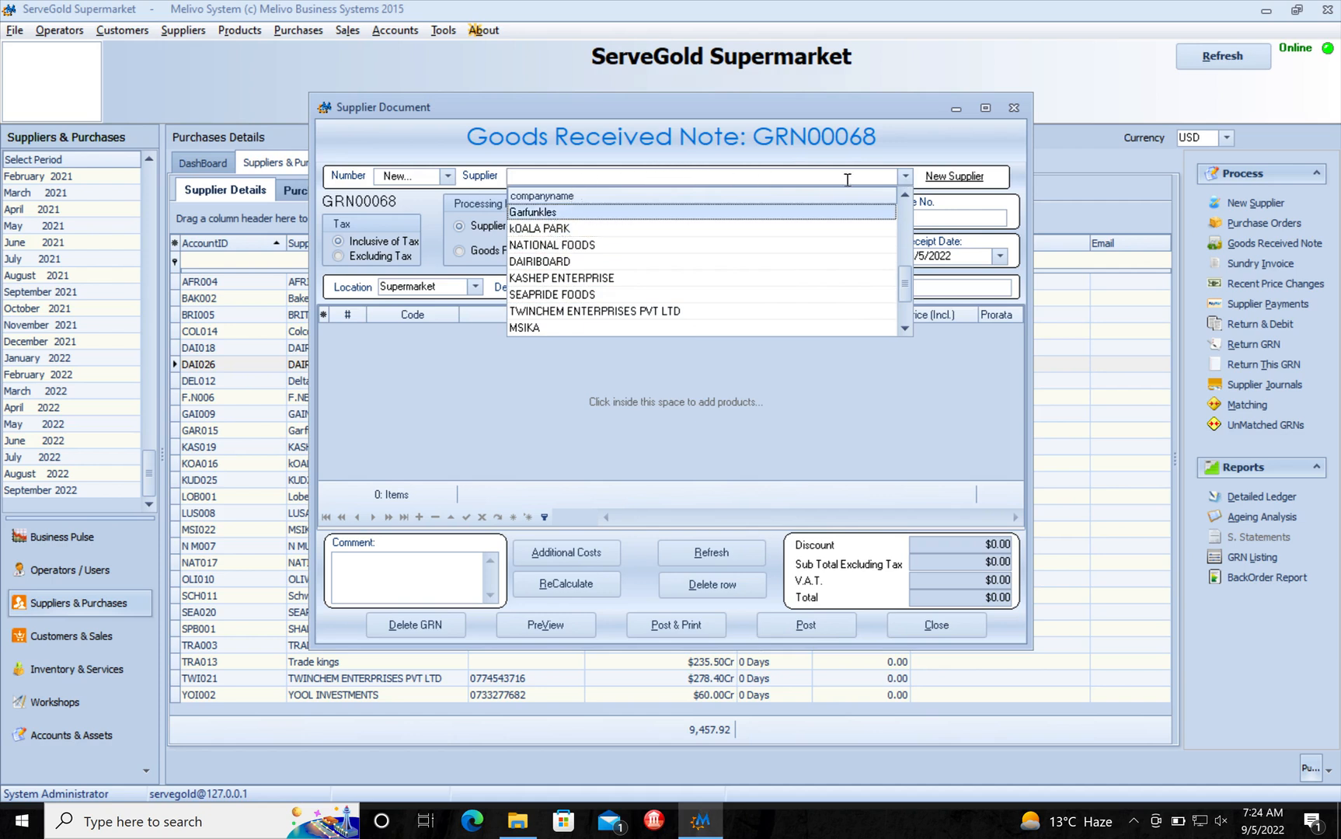
{"action": "left_click", "coordinate": [967, 179]}
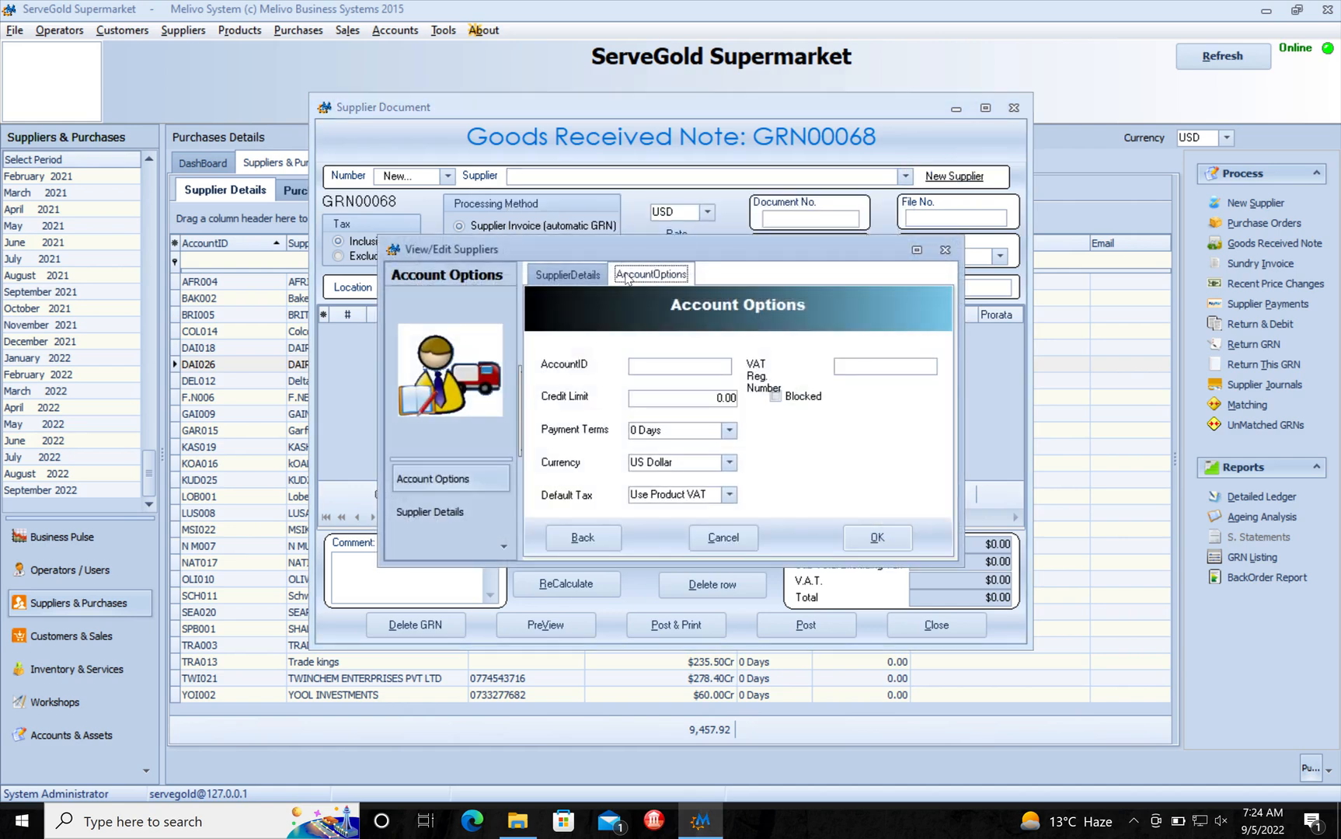
{"action": "left_click", "coordinate": [578, 277]}
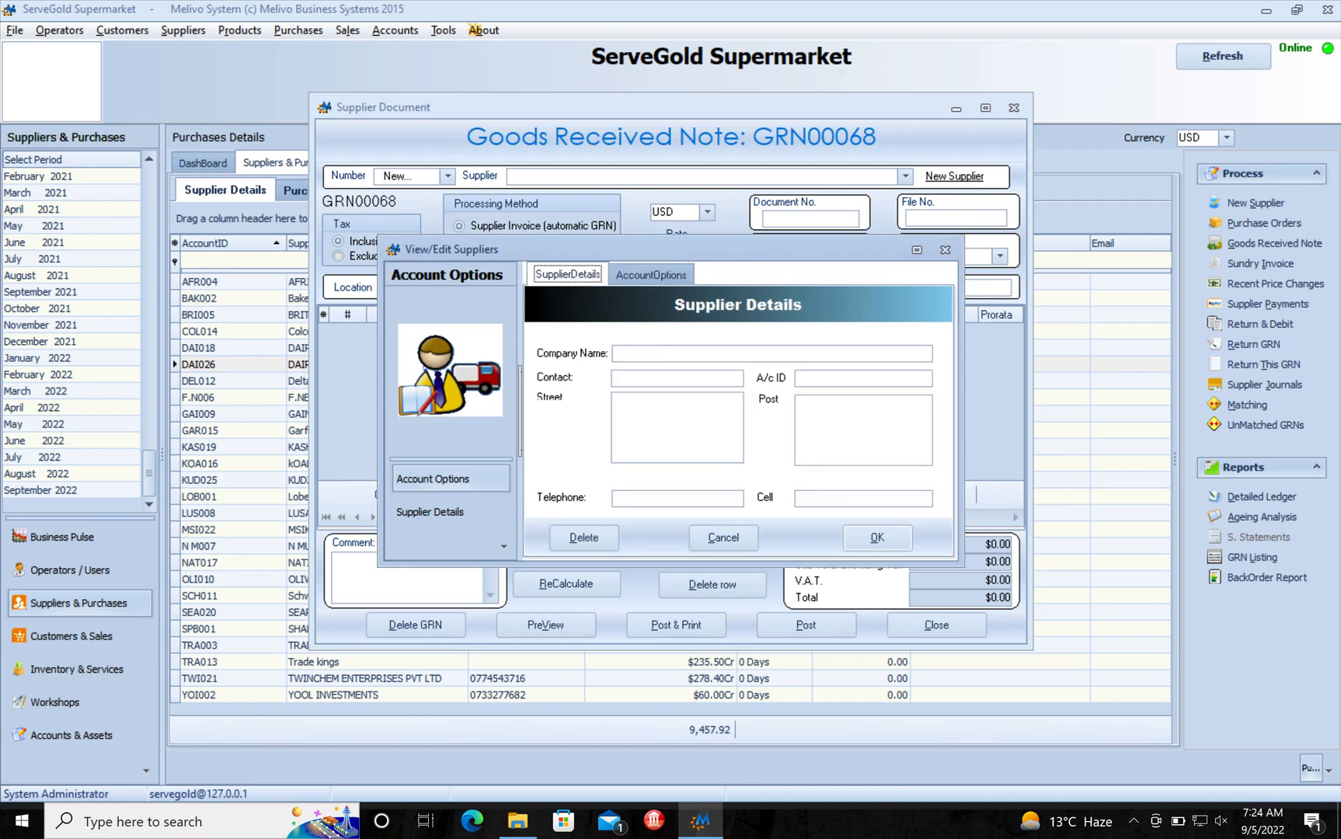
{"action": "left_click", "coordinate": [657, 354]}
{"action": "type", "text": "OK MART"}
{"action": "left_click", "coordinate": [661, 402]}
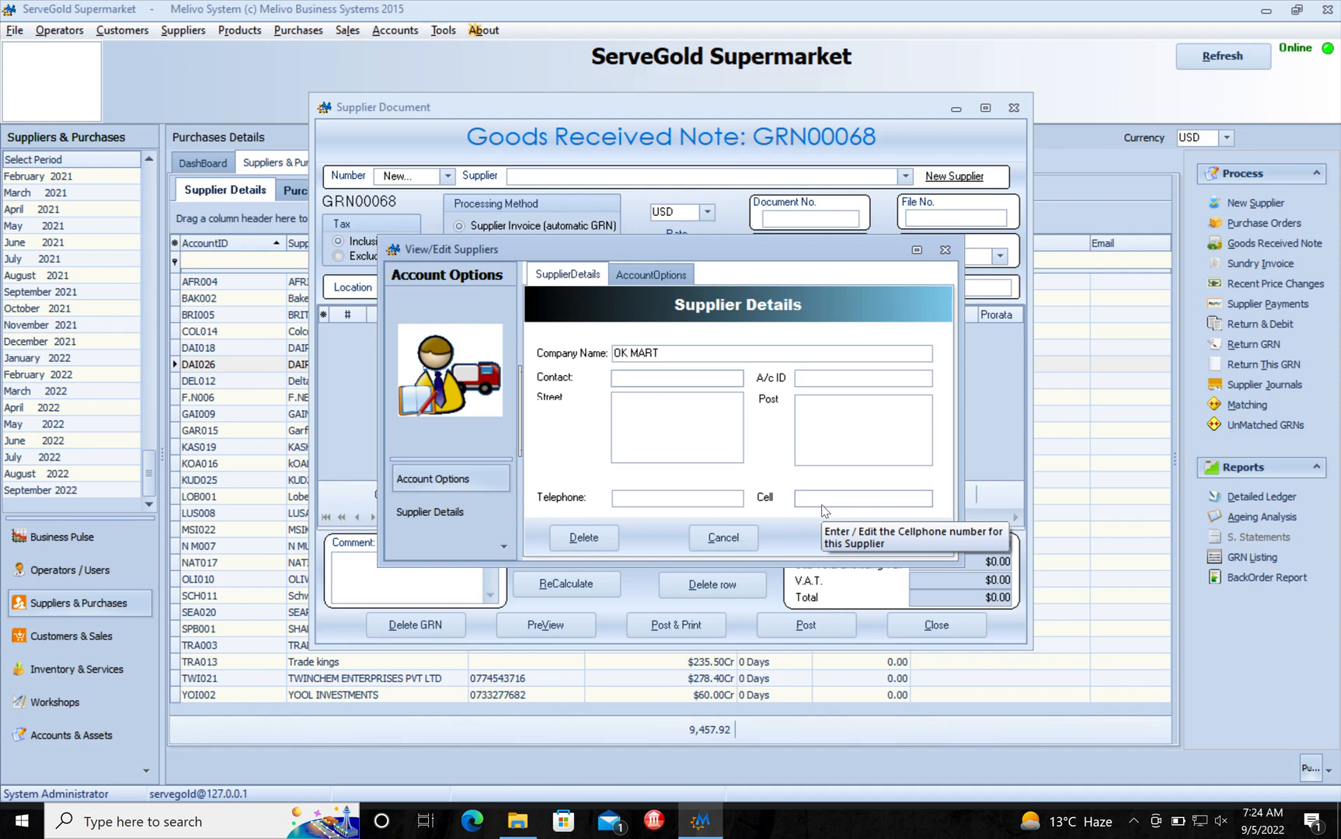
{"action": "type", "text": "Kelvin"}
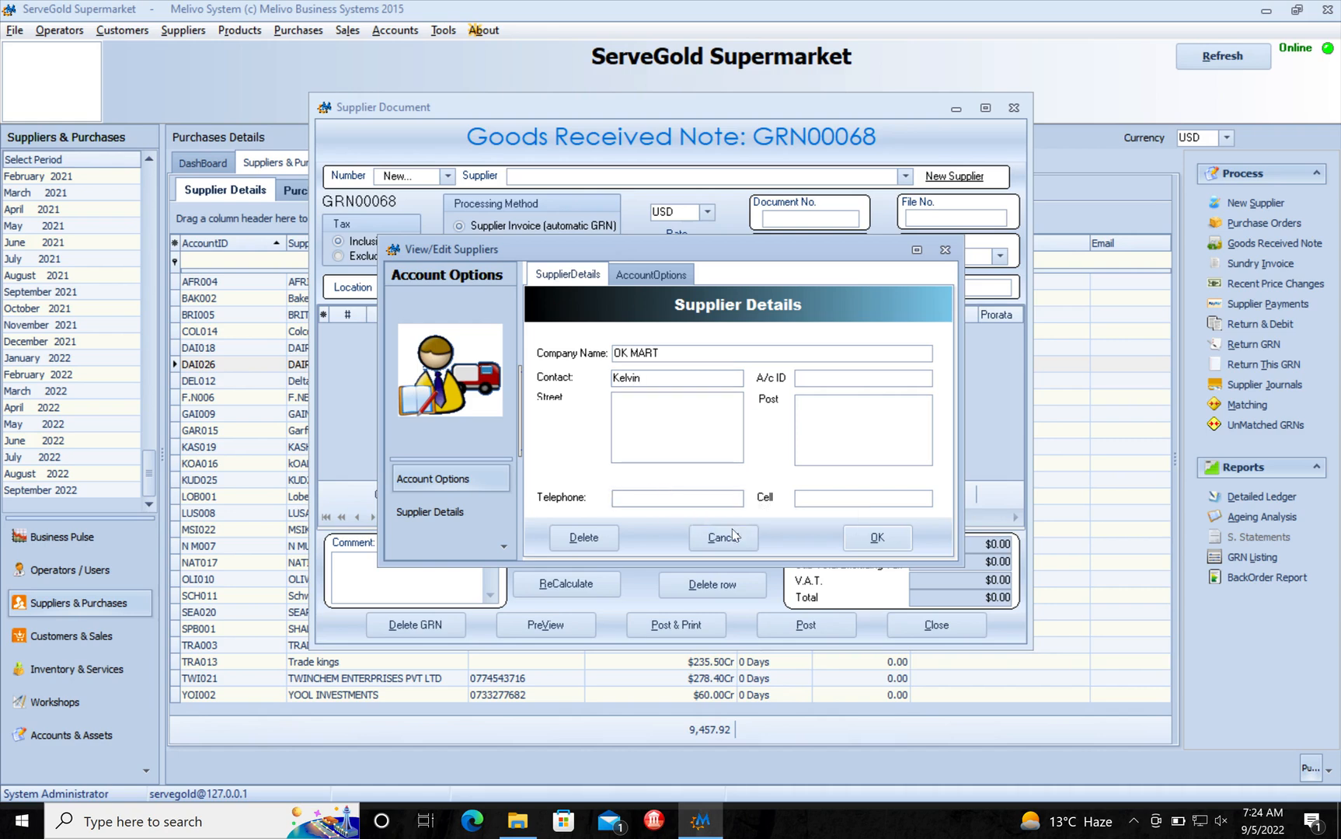
{"action": "left_click", "coordinate": [876, 540]}
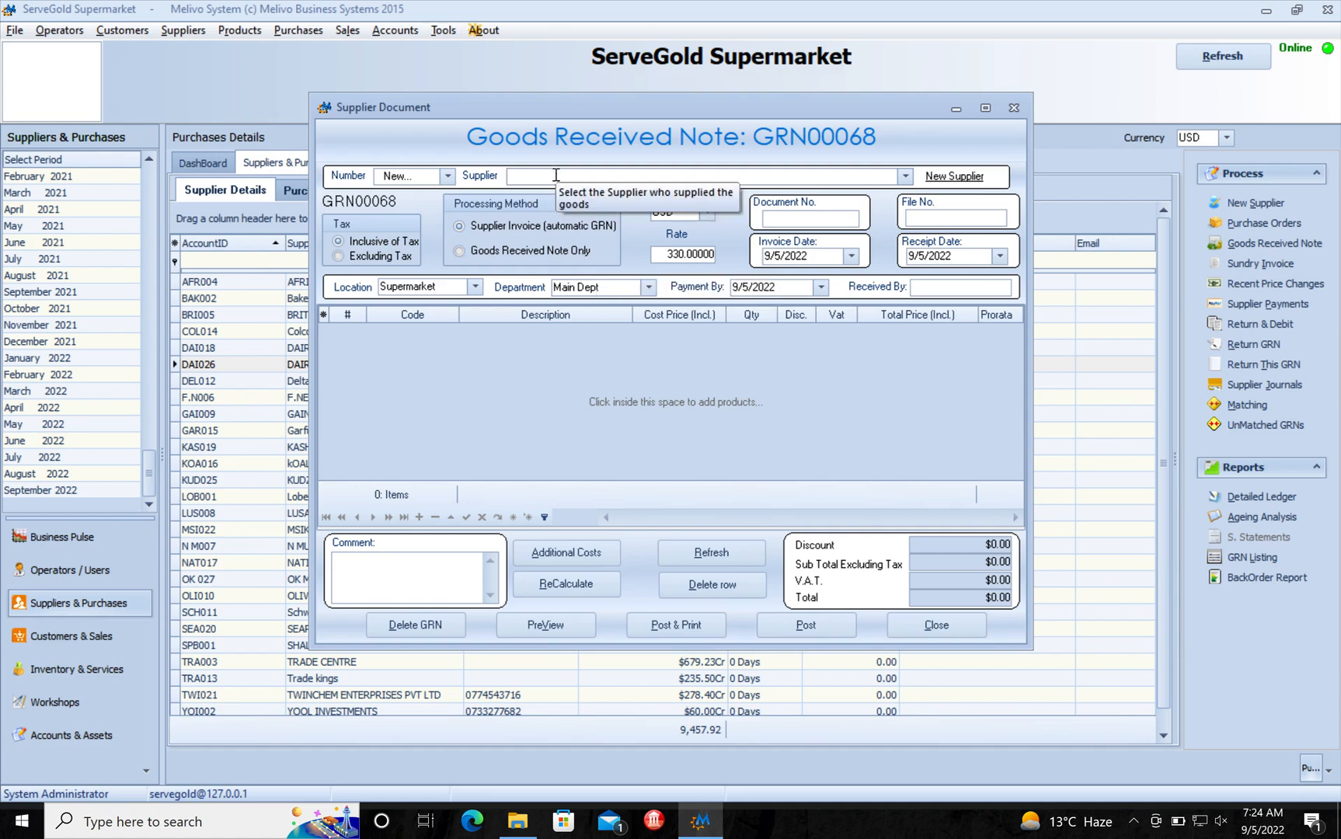
- Choose OK MART as the note's supplier and enter INV000453 as the document number
{"action": "type", "text": "O"}
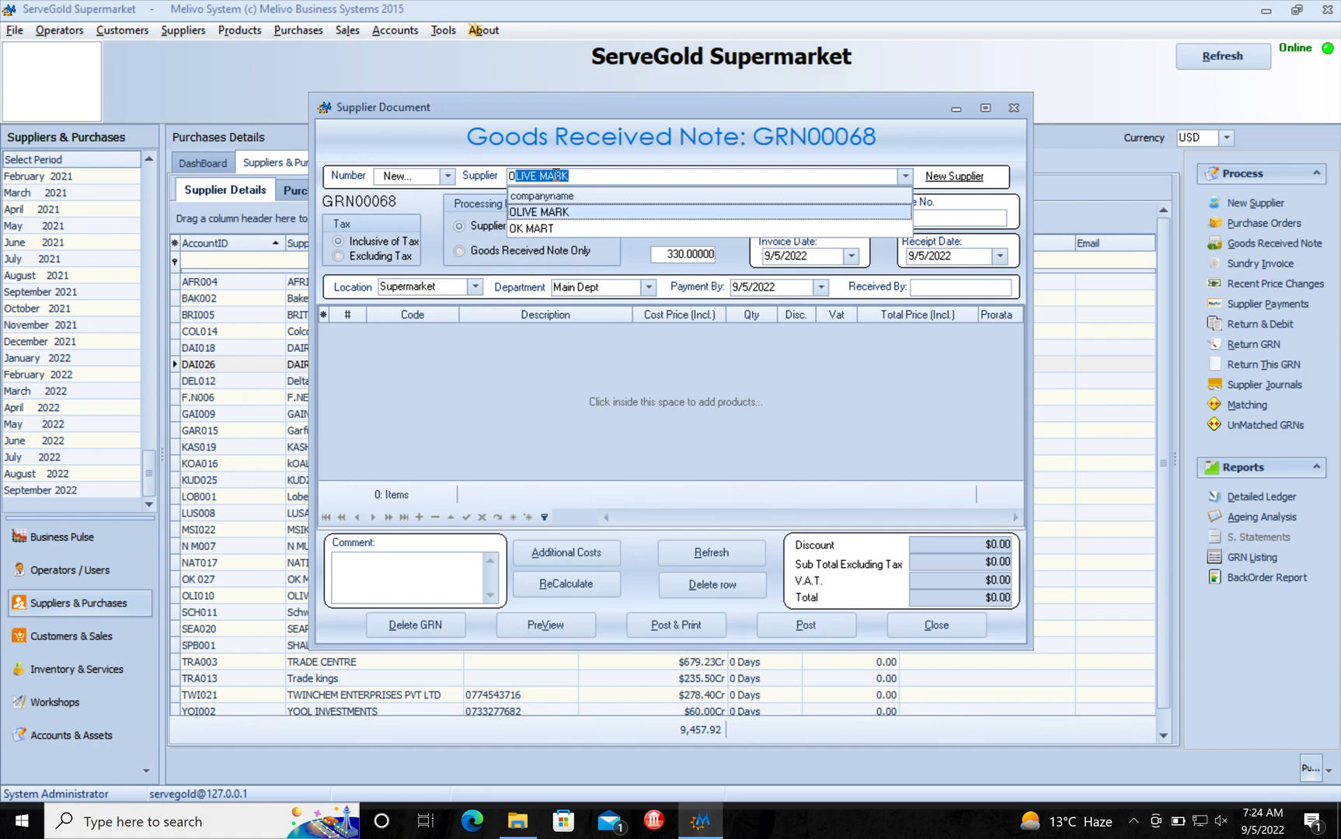
{"action": "type", "text": "K"}
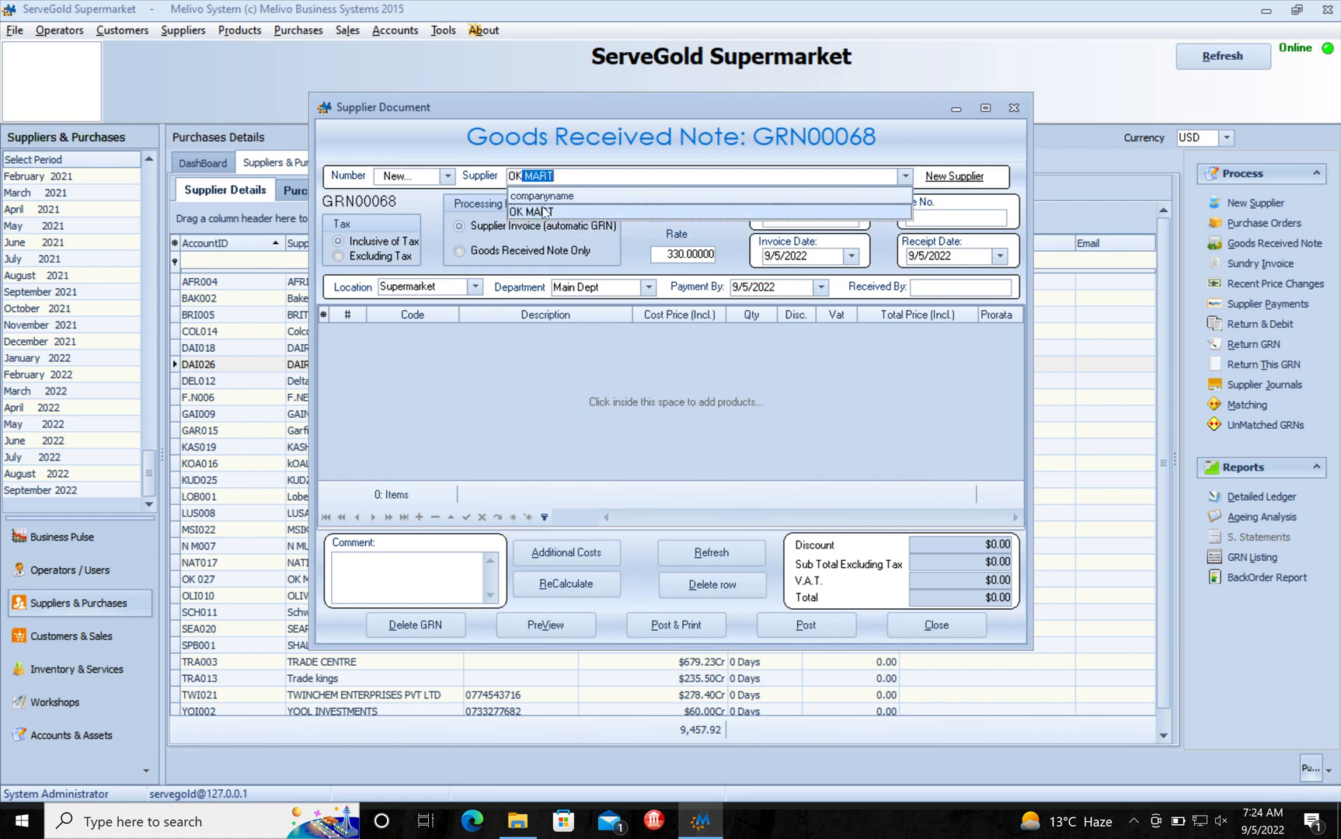
{"action": "left_click", "coordinate": [544, 211]}
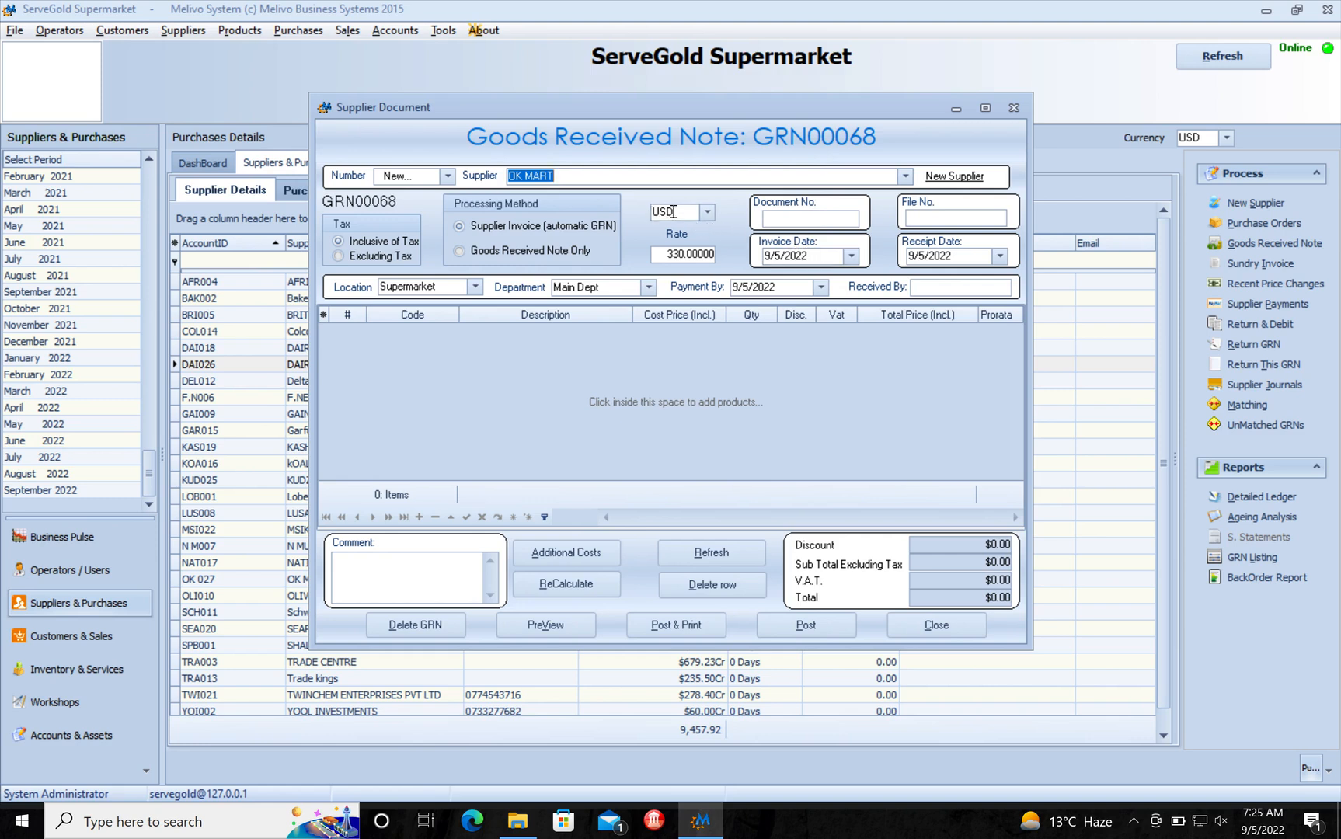
{"action": "left_click", "coordinate": [793, 219]}
{"action": "type", "text": "INV000453"}
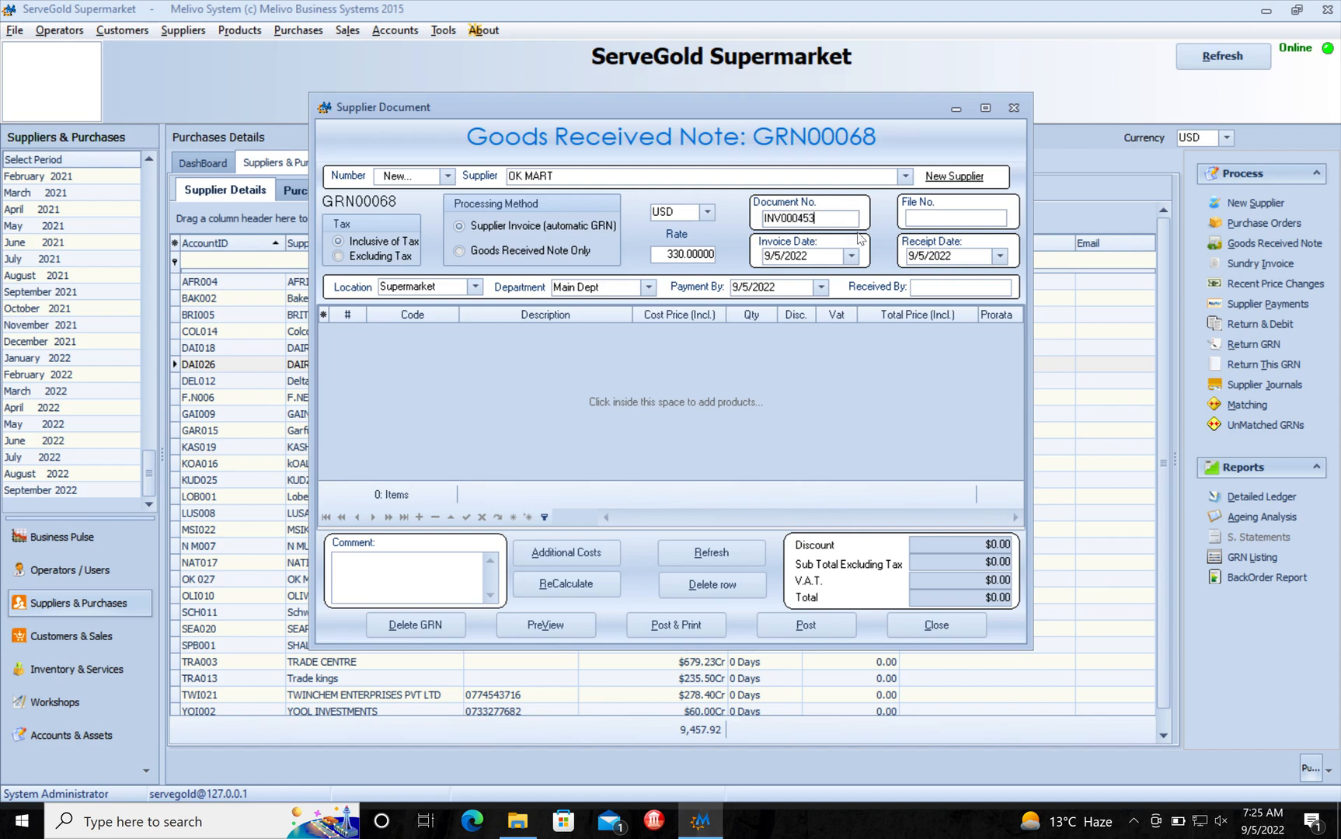
- Try the ZWL currency on the goods received note and return it to USD
{"action": "left_click", "coordinate": [707, 213]}
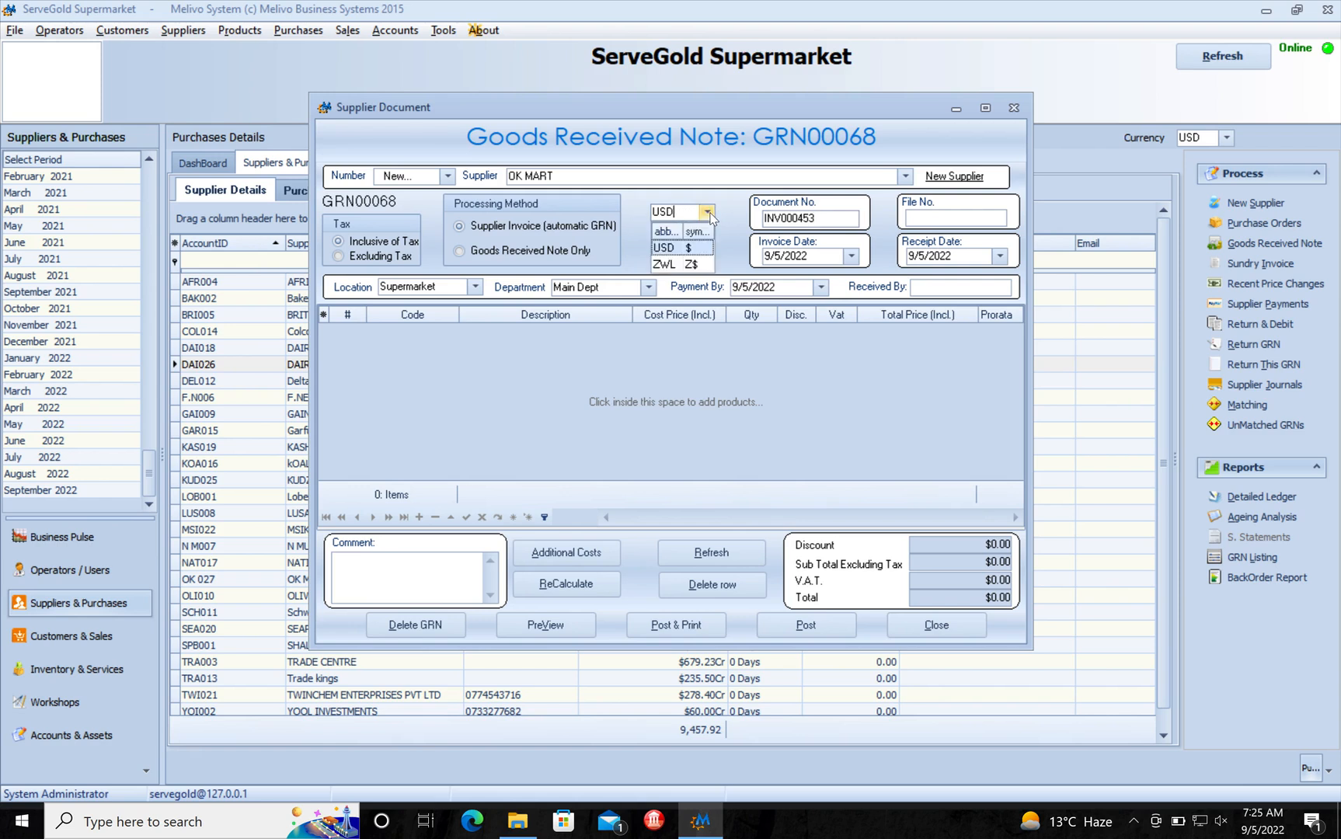
{"action": "left_click", "coordinate": [667, 265]}
{"action": "left_click", "coordinate": [710, 213]}
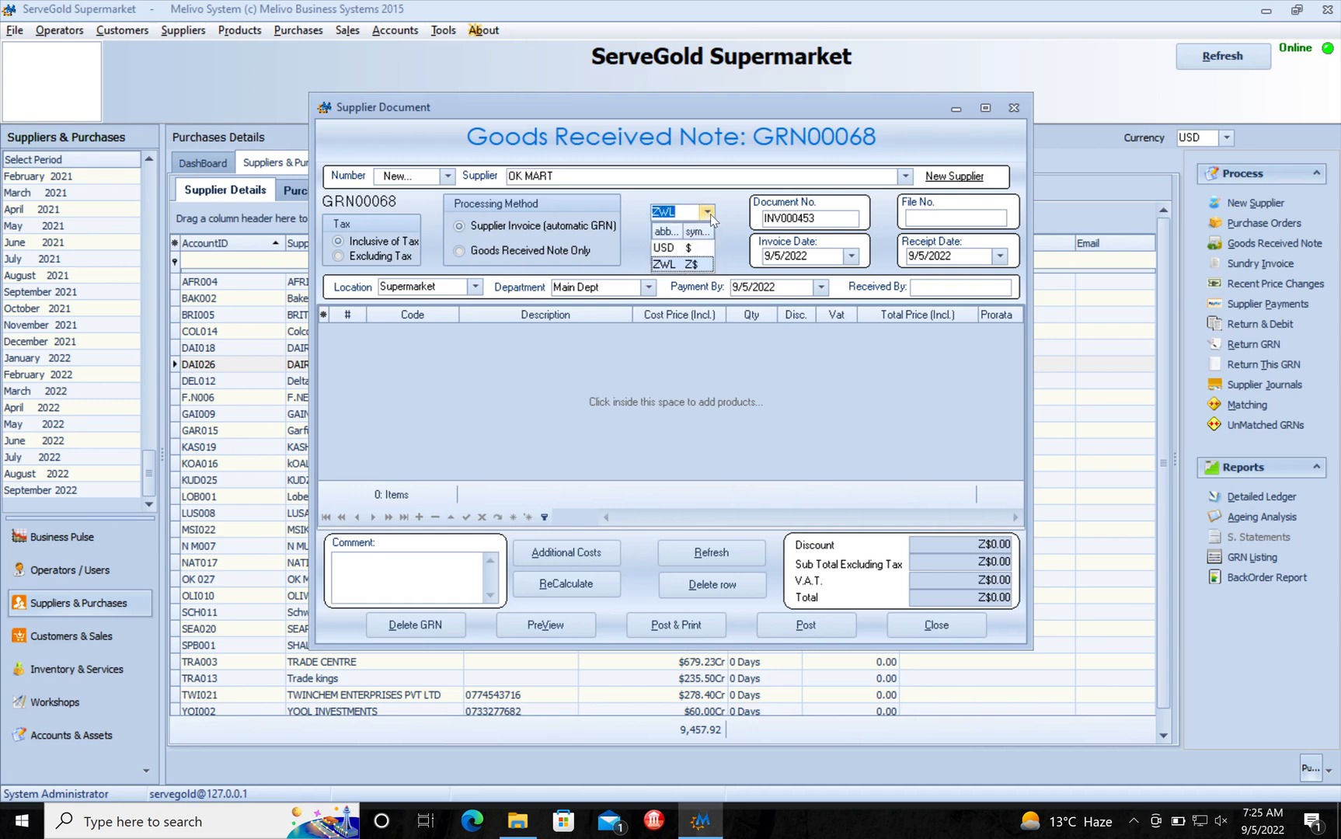
{"action": "left_click", "coordinate": [676, 248]}
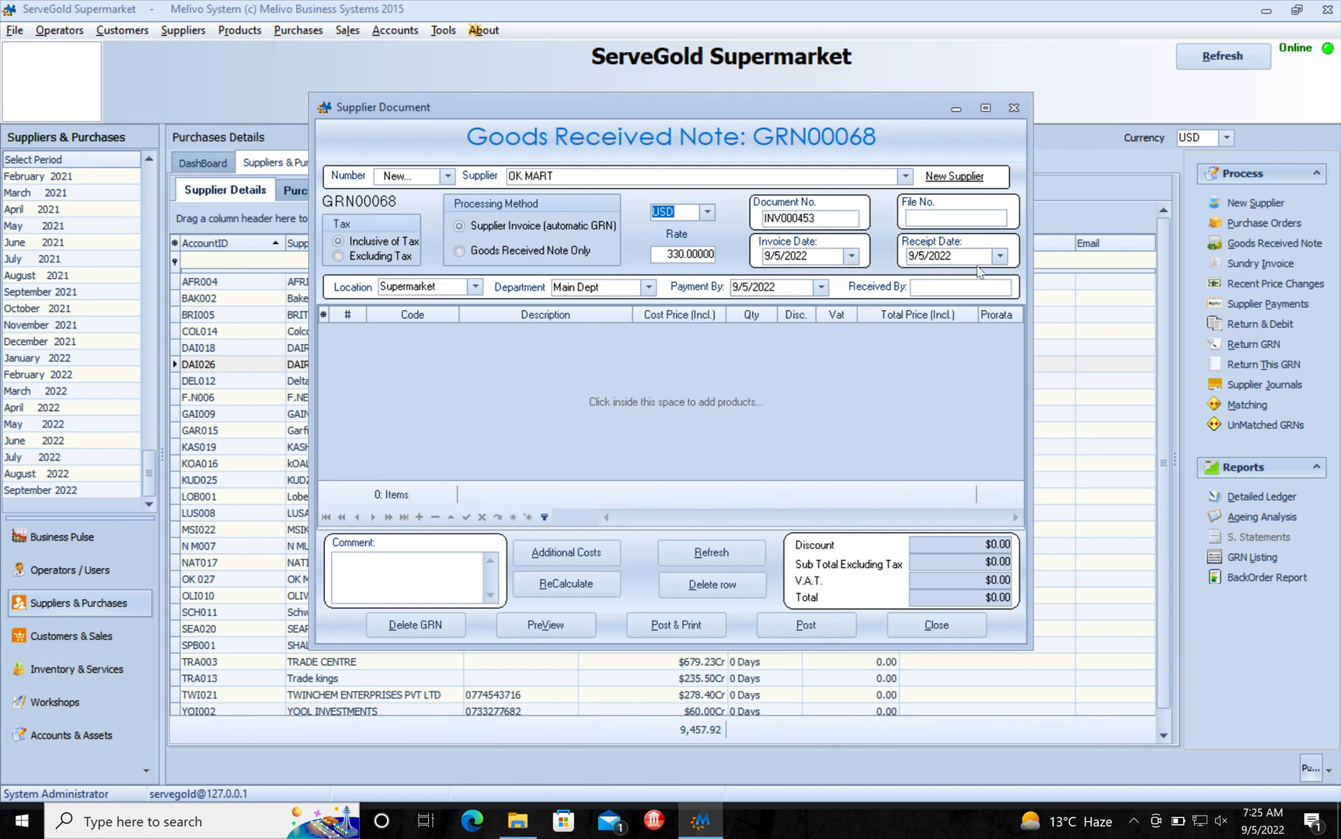
- Set the exchange rate on the goods received note to 850
{"action": "left_click", "coordinate": [851, 257]}
{"action": "left_click", "coordinate": [852, 258]}
{"action": "left_click", "coordinate": [674, 253]}
{"action": "left_click_drag", "start_coordinate": [674, 253], "coordinate": [622, 258]}
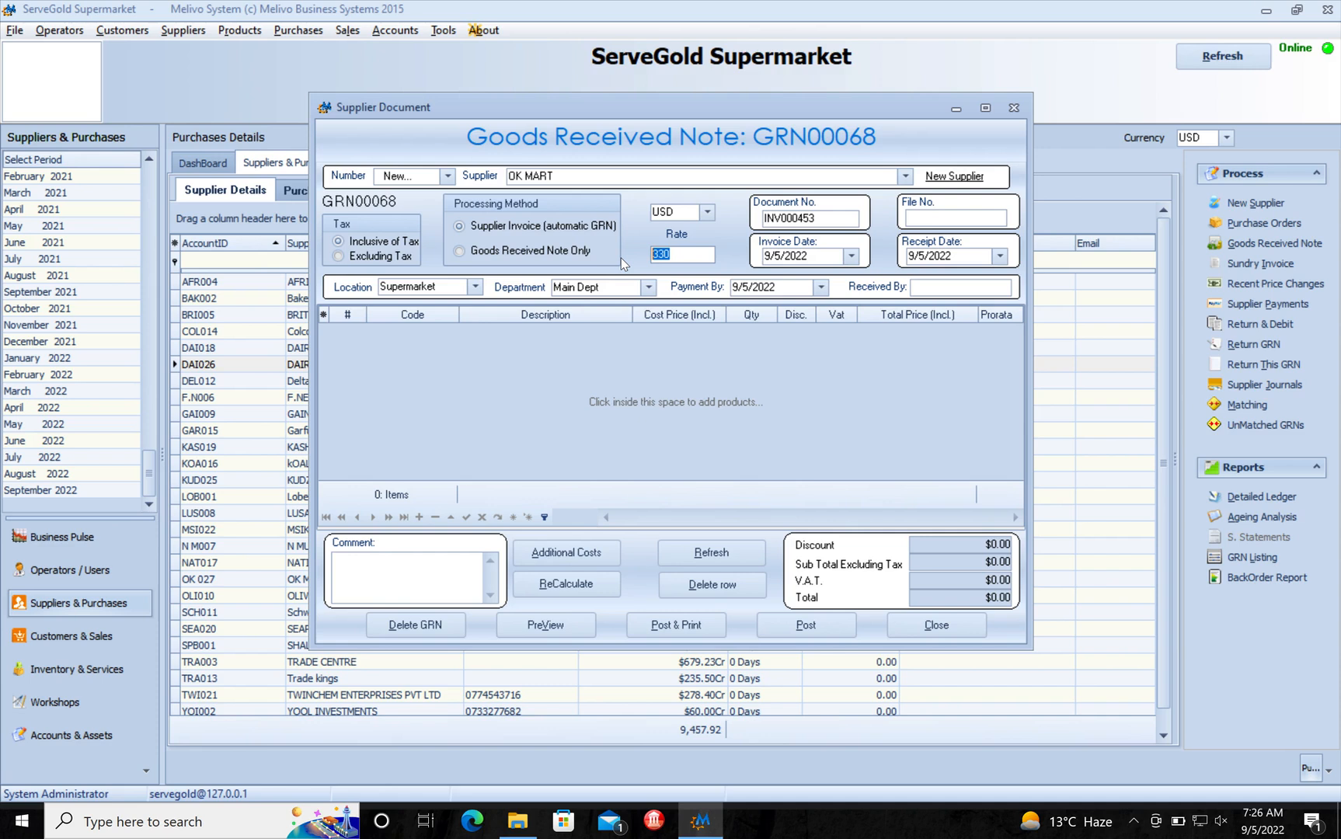
{"action": "type", "text": "850"}
{"action": "left_click", "coordinate": [833, 217]}
- Add a first product line by searching for "tea" and picking Mini Steak Pies
{"action": "left_click", "coordinate": [470, 372]}
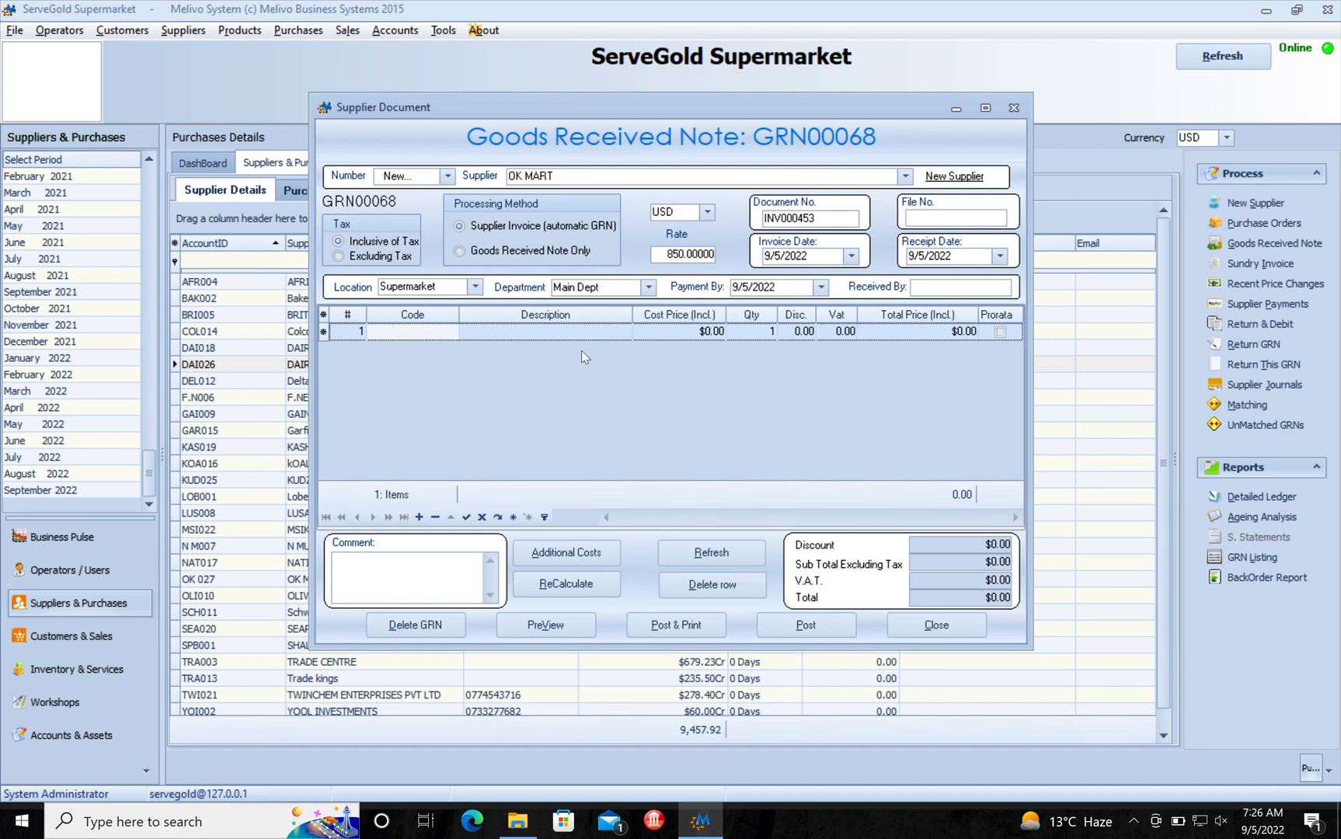
{"action": "left_click", "coordinate": [420, 332]}
{"action": "type", "text": "tea"}
{"action": "key", "text": "Return"}
{"action": "key", "text": "Down"}
{"action": "key", "text": "Down"}
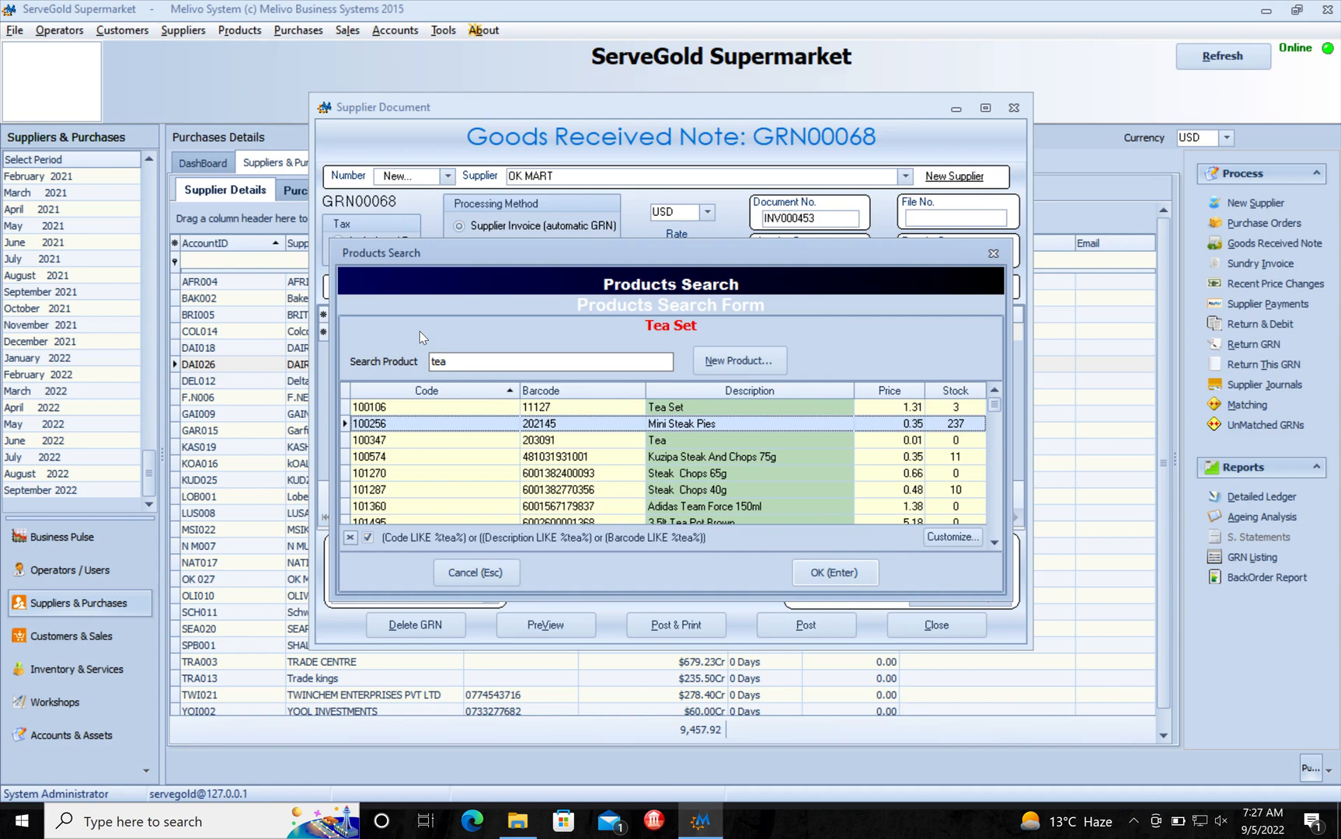
{"action": "key", "text": "Return"}
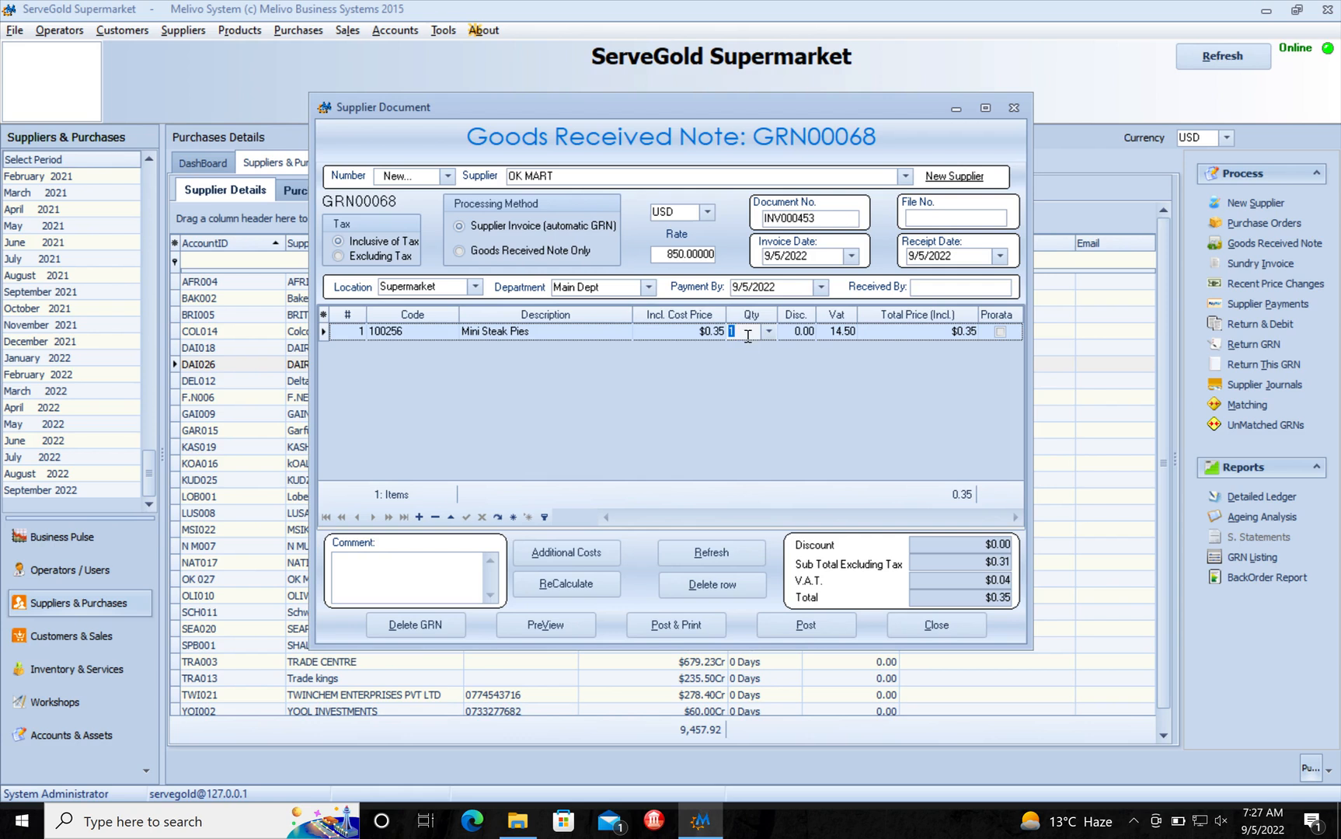
- Set the Mini Steak Pies line to quantity 300 and a total price of 654.67
{"action": "type", "text": "300"}
{"action": "left_click", "coordinate": [841, 338]}
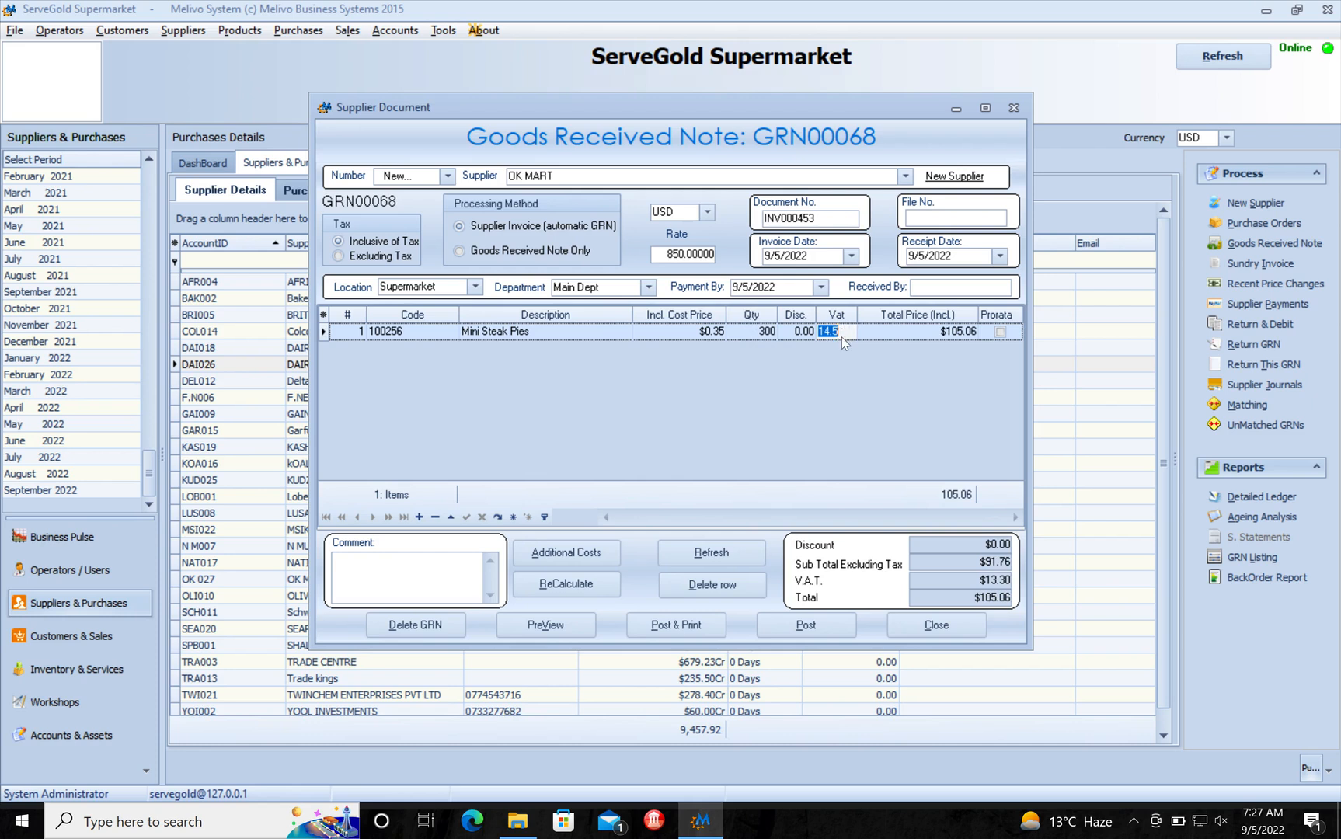
{"action": "left_click", "coordinate": [912, 337]}
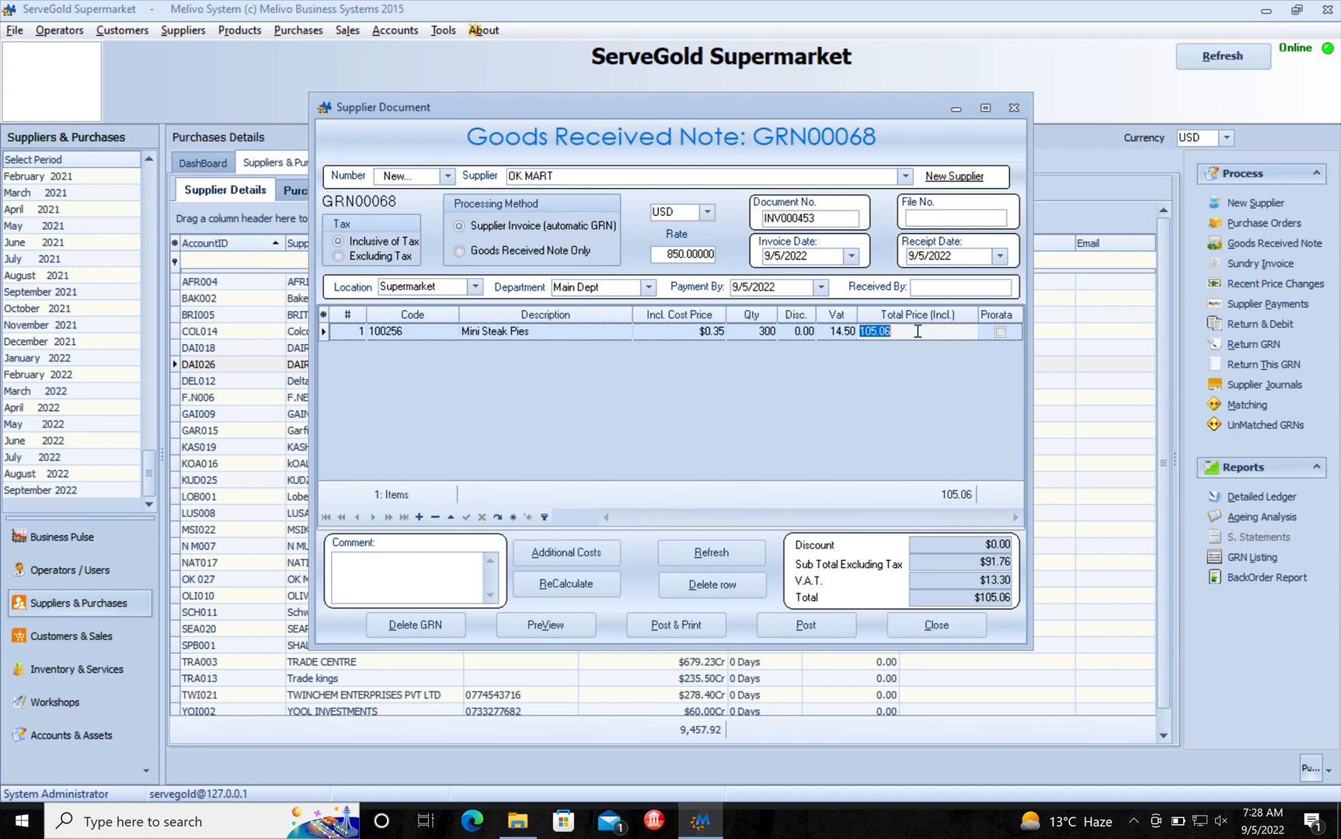
{"action": "type", "text": "654.67"}
{"action": "key", "text": "Return"}
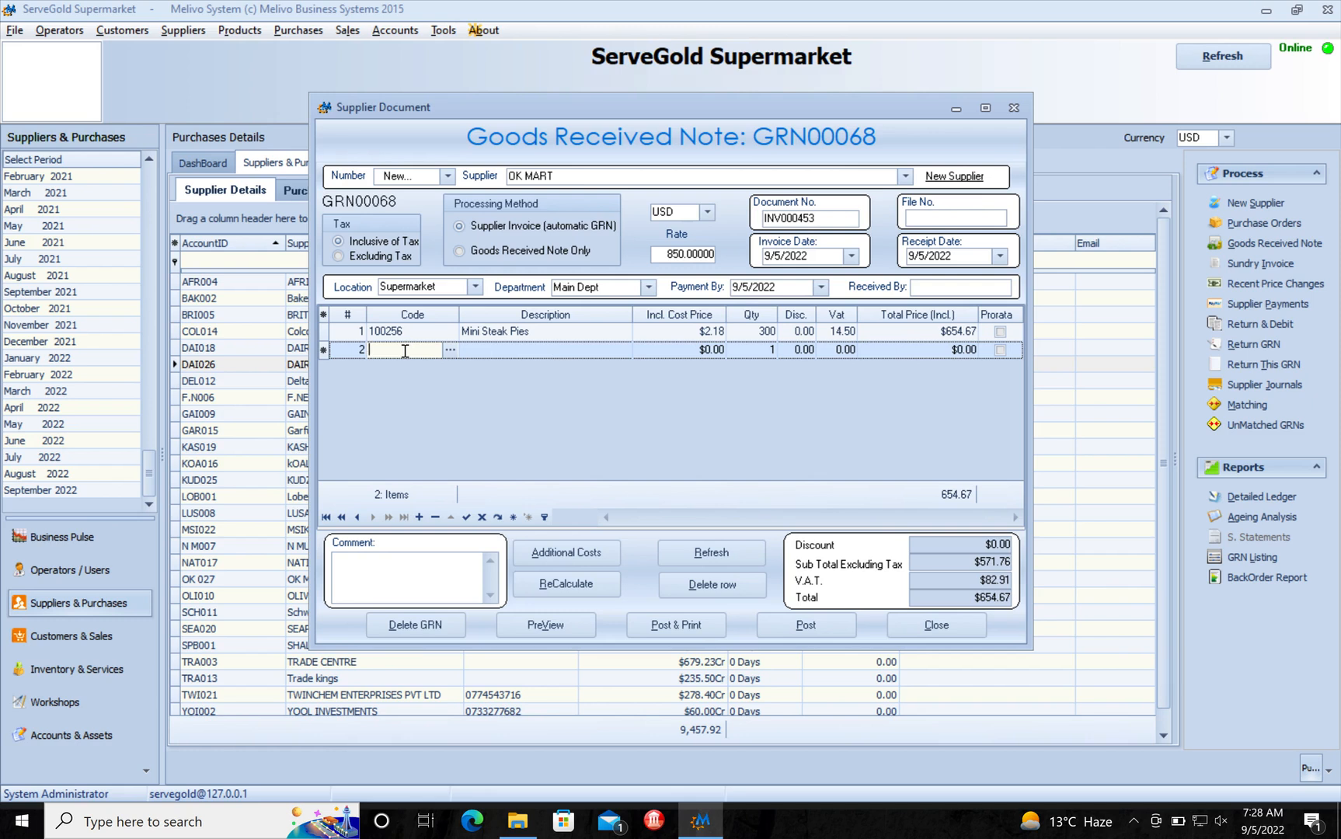
- Search the products for "w" and add Meisha Hair Weave as the second line
{"action": "type", "text": "m"}
{"action": "key", "text": "Return"}
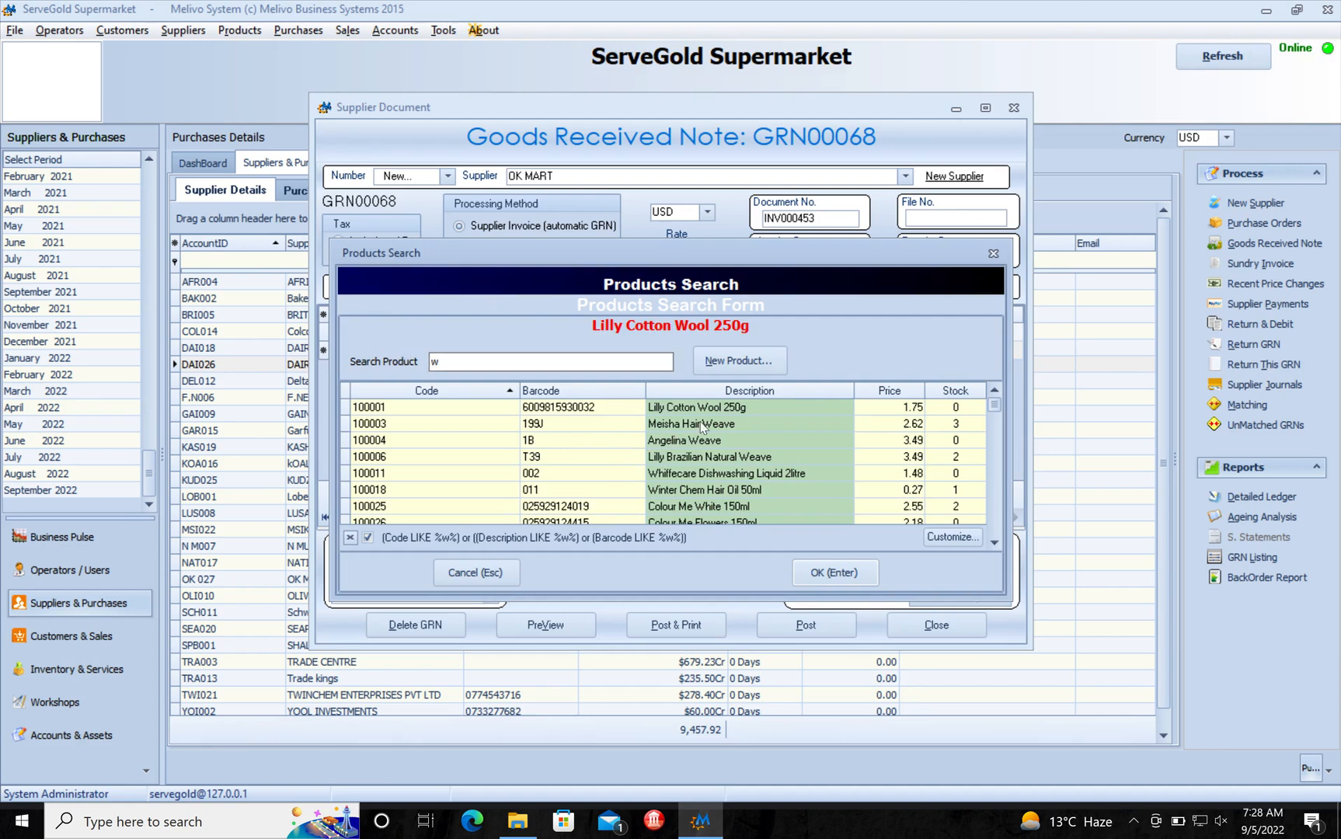
{"action": "key", "text": "Escape"}
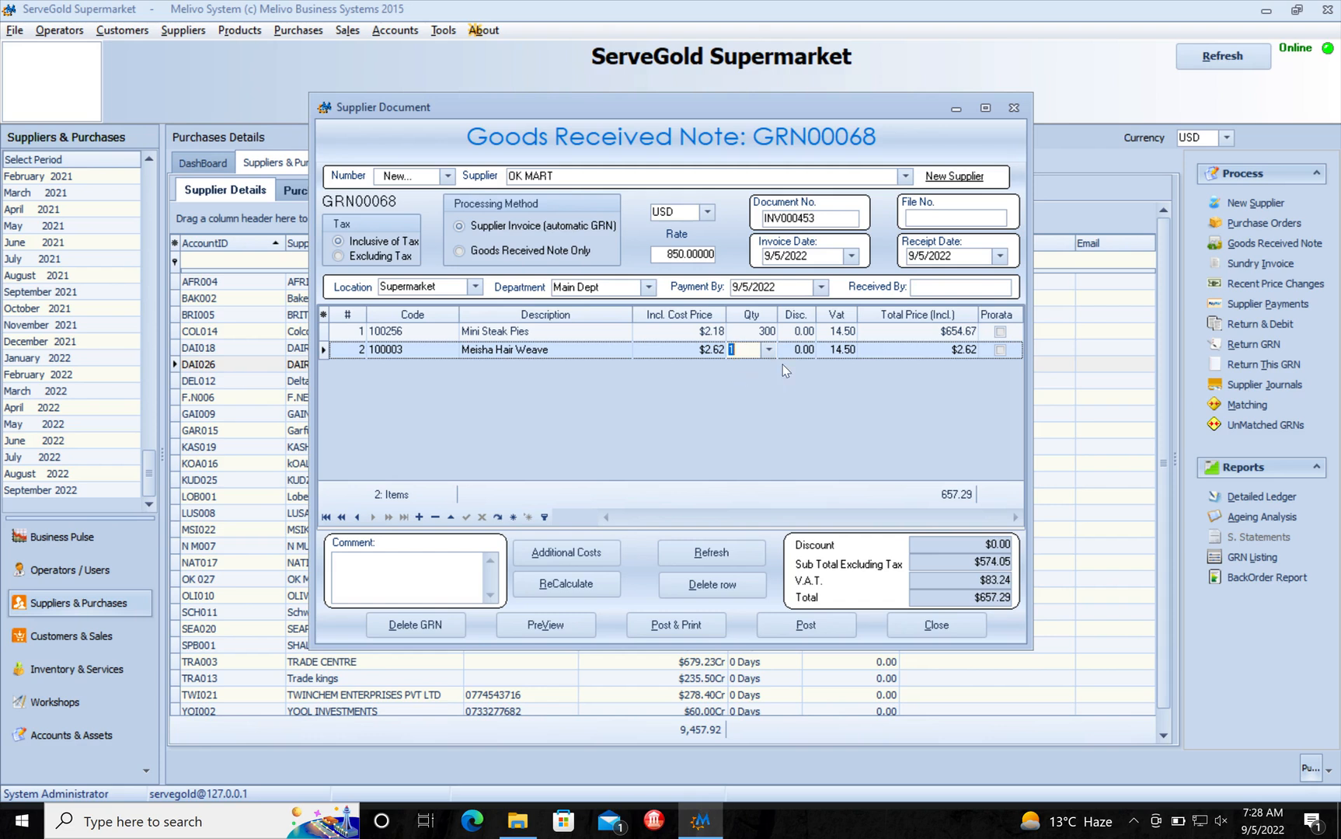
- Set the Meisha Hair Weave line to quantity 20 and a total price of 60
{"action": "type", "text": "20"}
{"action": "key", "text": "Tab"}
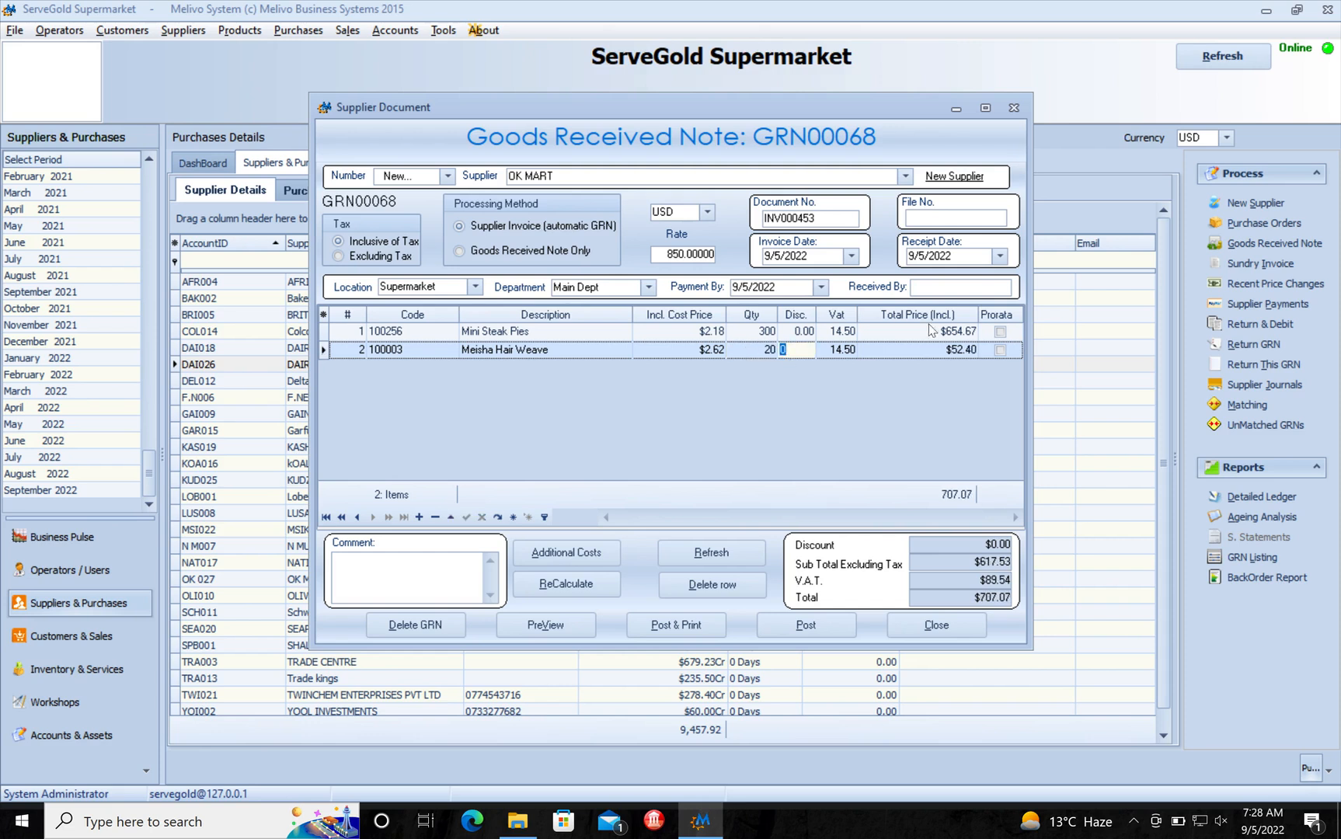
{"action": "left_click", "coordinate": [944, 351]}
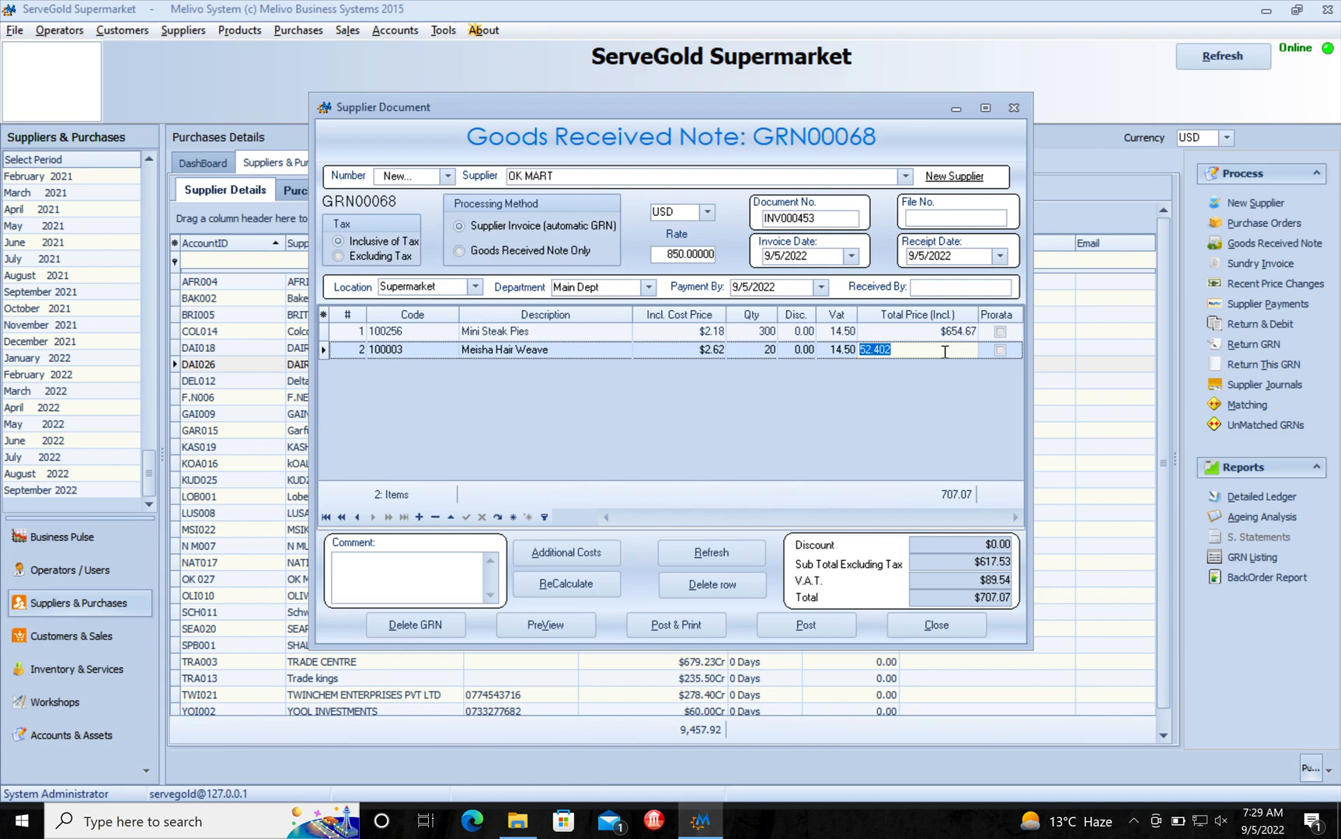
{"action": "type", "text": "60"}
{"action": "key", "text": "Return"}
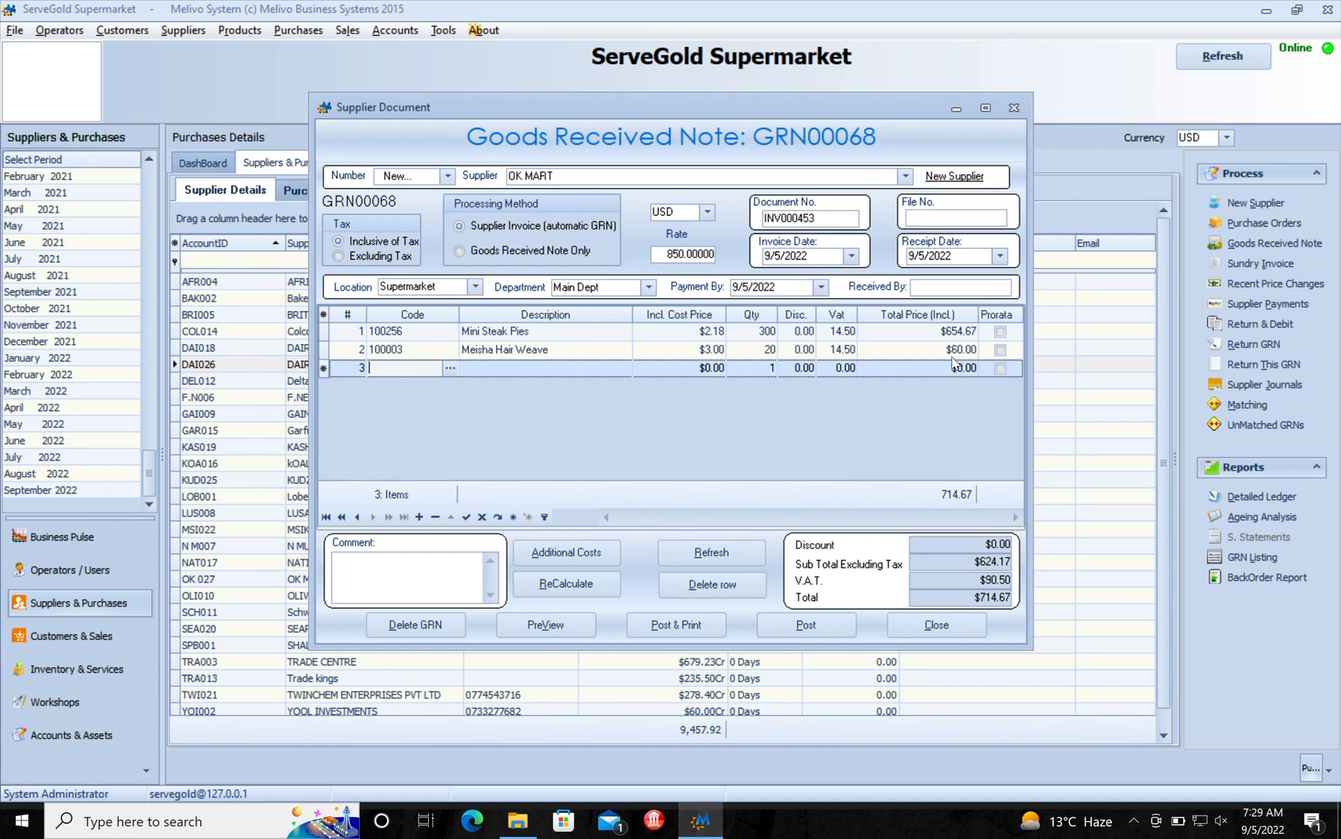
{"action": "key", "text": "Up"}
{"action": "key", "text": "Down"}
{"action": "key", "text": "Up"}
{"action": "key", "text": "Up"}
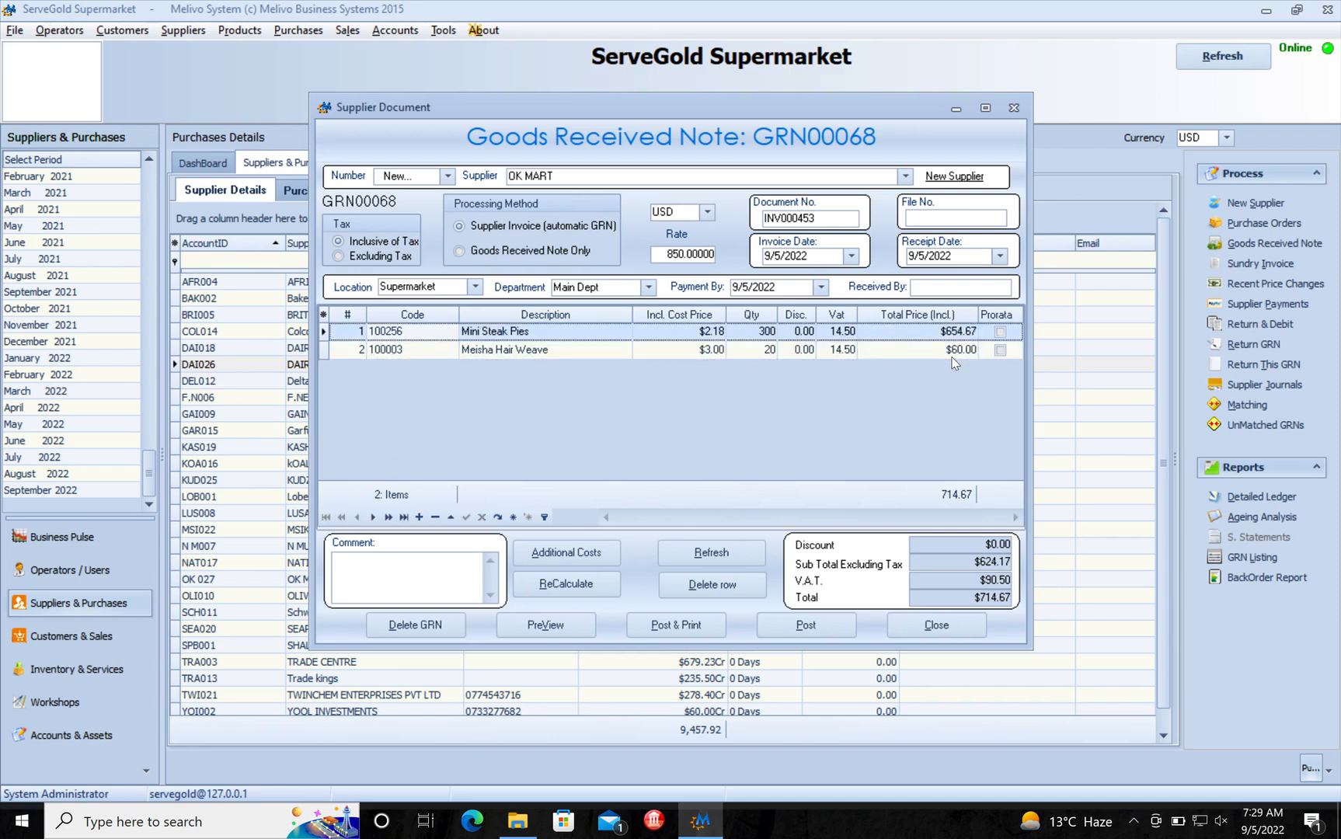
{"action": "key", "text": "Down"}
{"action": "key", "text": "Down"}
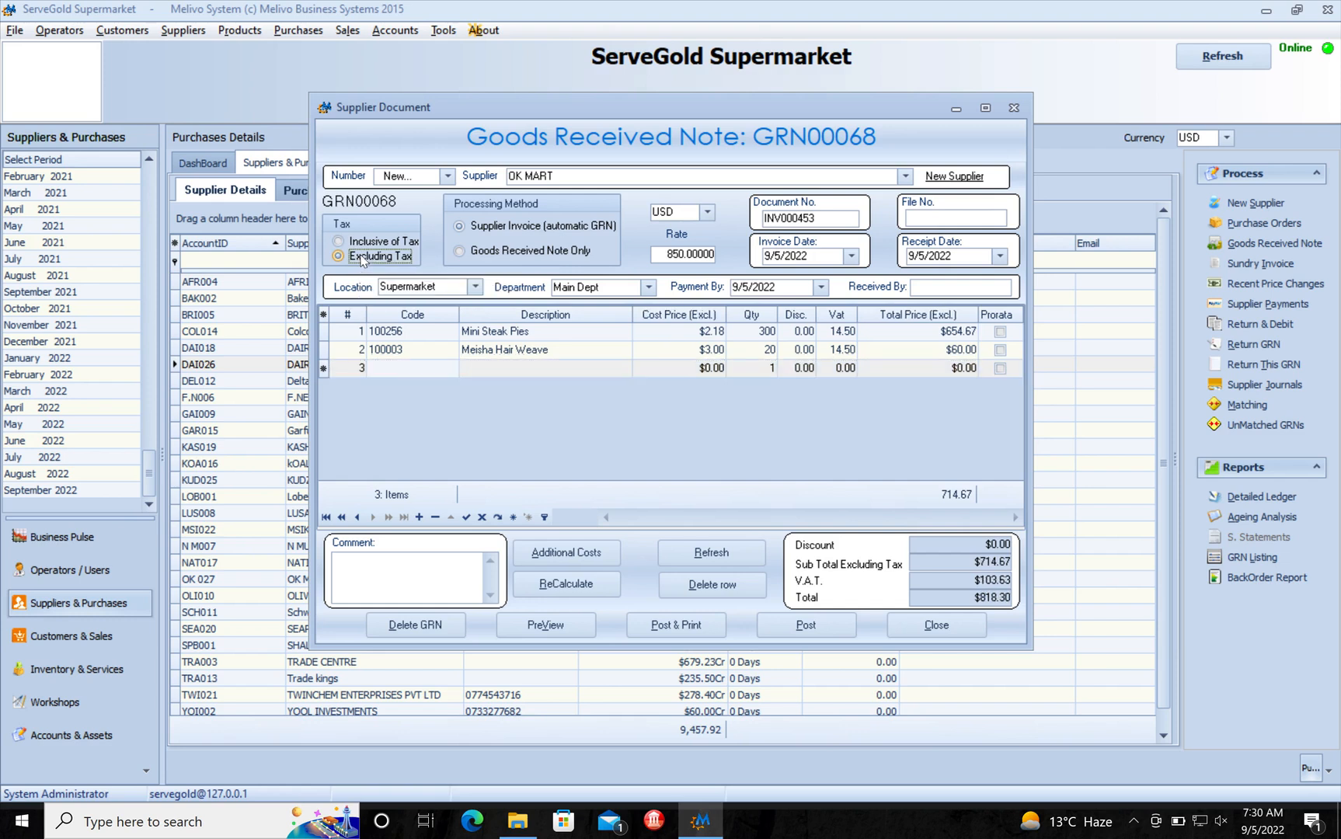
- Switch the note's tax treatment between inclusive and excluding, ending on Inclusive of Tax
{"action": "left_click", "coordinate": [366, 243]}
{"action": "left_click", "coordinate": [366, 257]}
{"action": "left_click", "coordinate": [379, 242]}
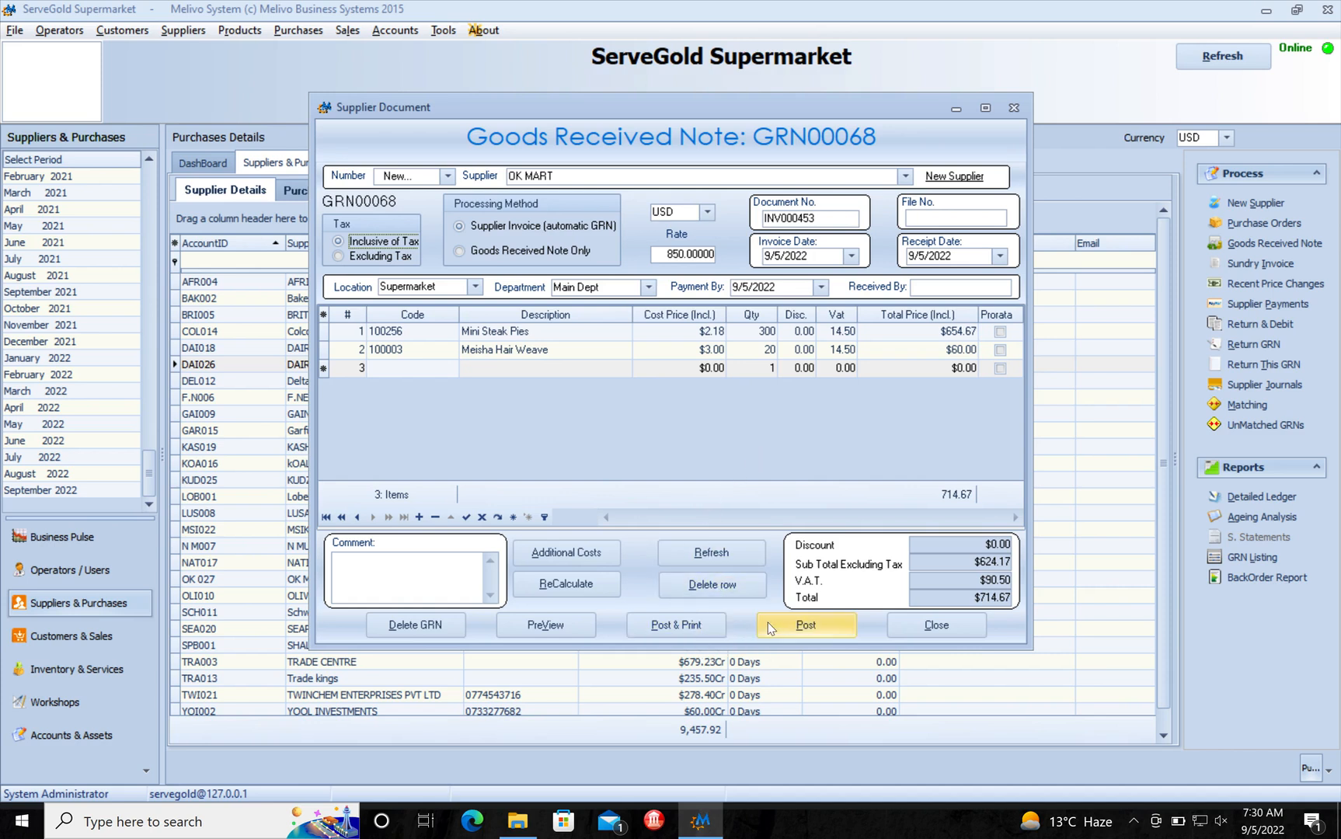
- Post and print the Goods Received Note, confirm the posting, and review its print preview before closing it
{"action": "left_click", "coordinate": [698, 629]}
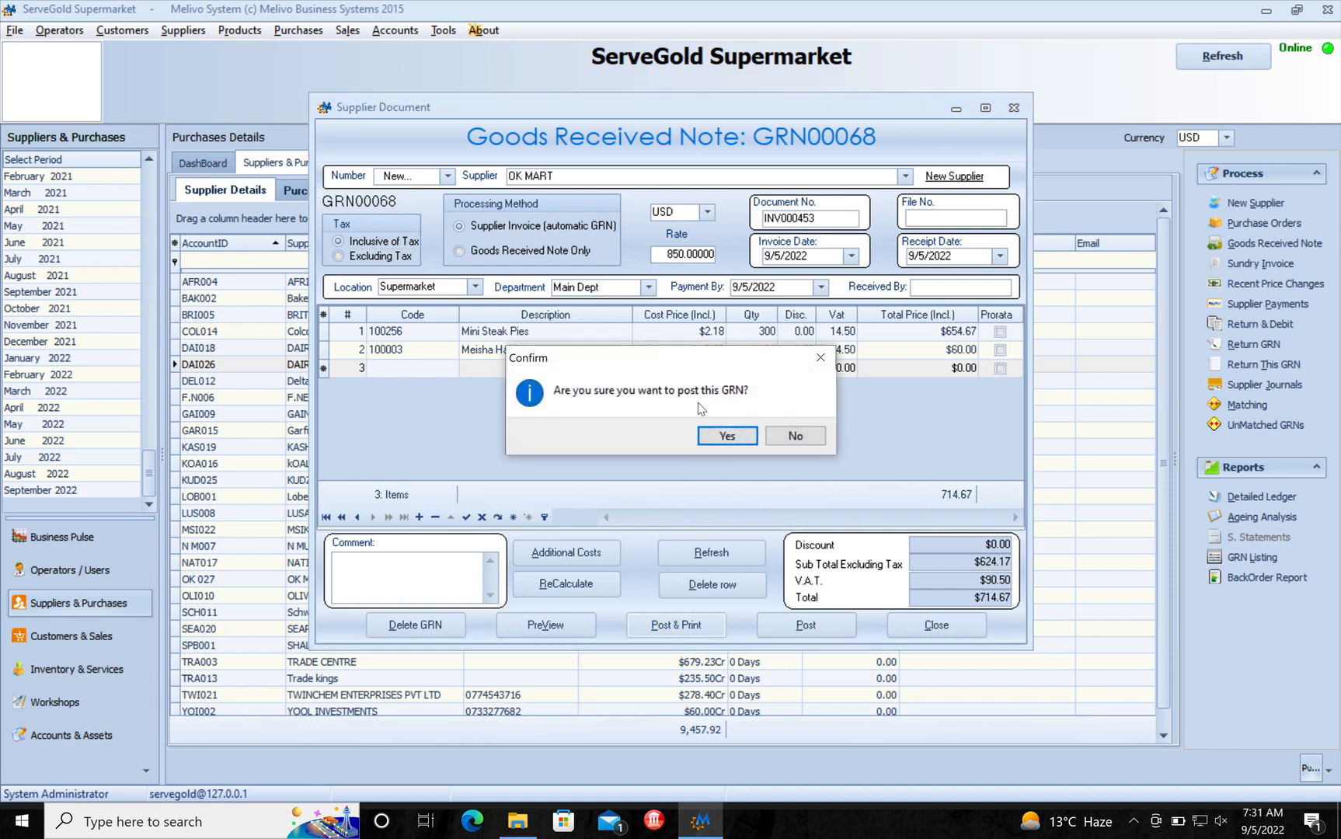
{"action": "left_click", "coordinate": [723, 436]}
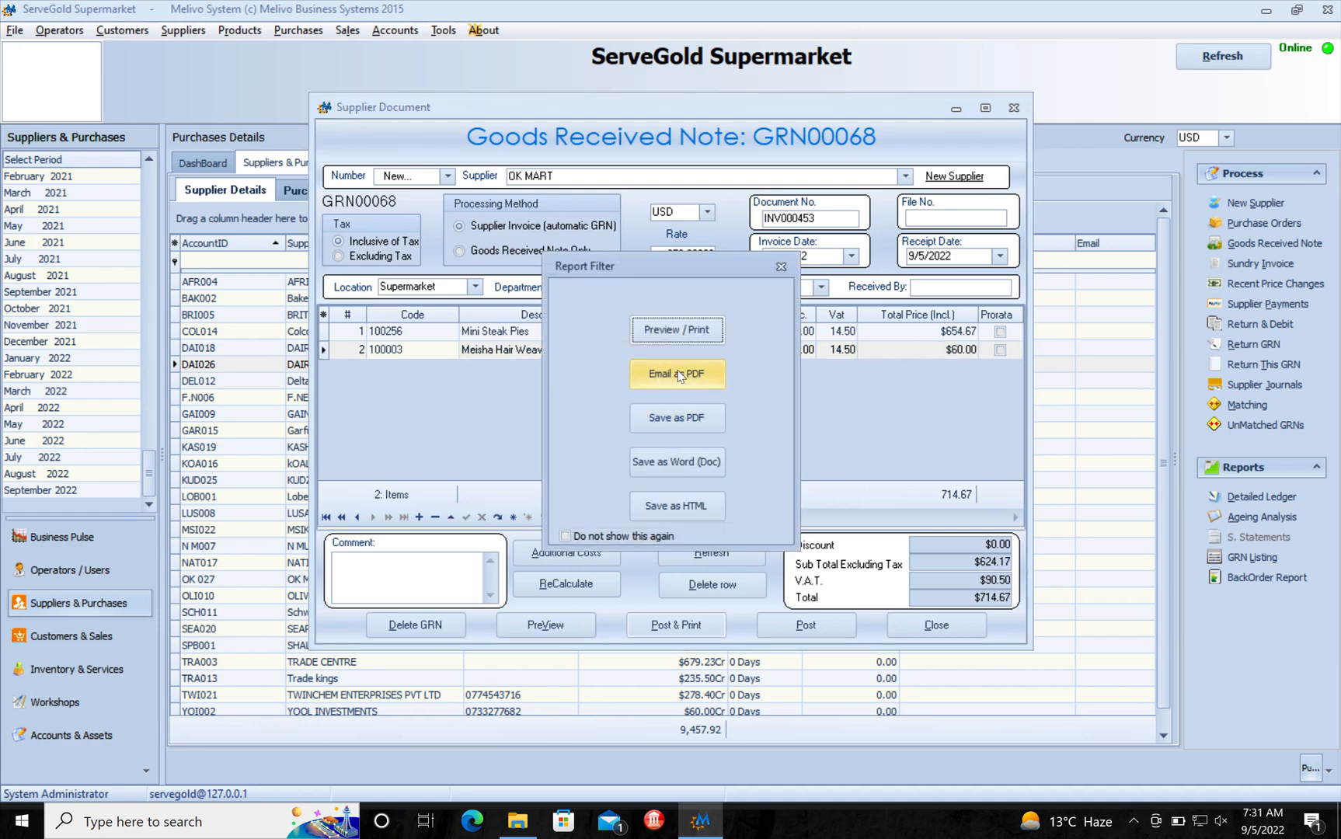
{"action": "left_click", "coordinate": [676, 330]}
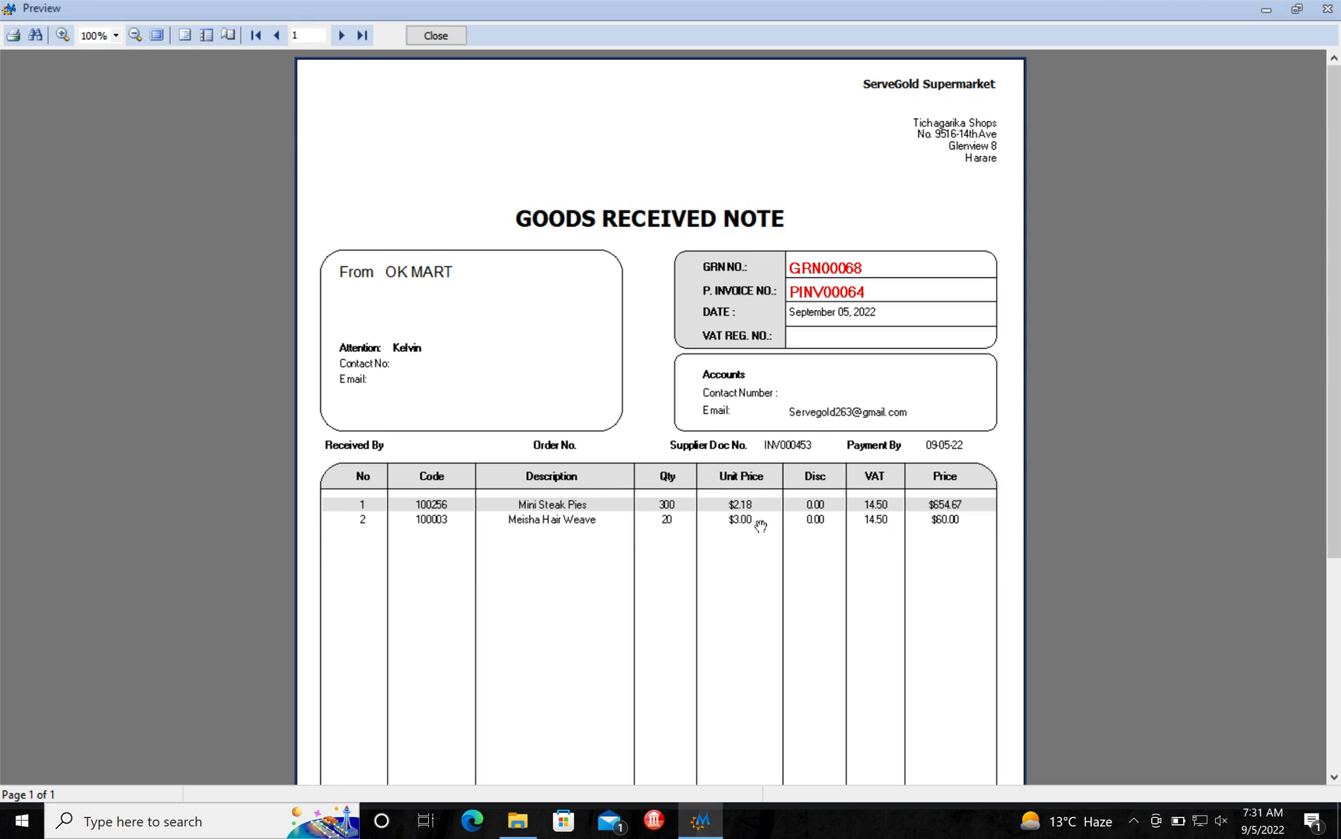
{"action": "scroll", "coordinate": [776, 537], "scroll_direction": "down", "scroll_amount": 1}
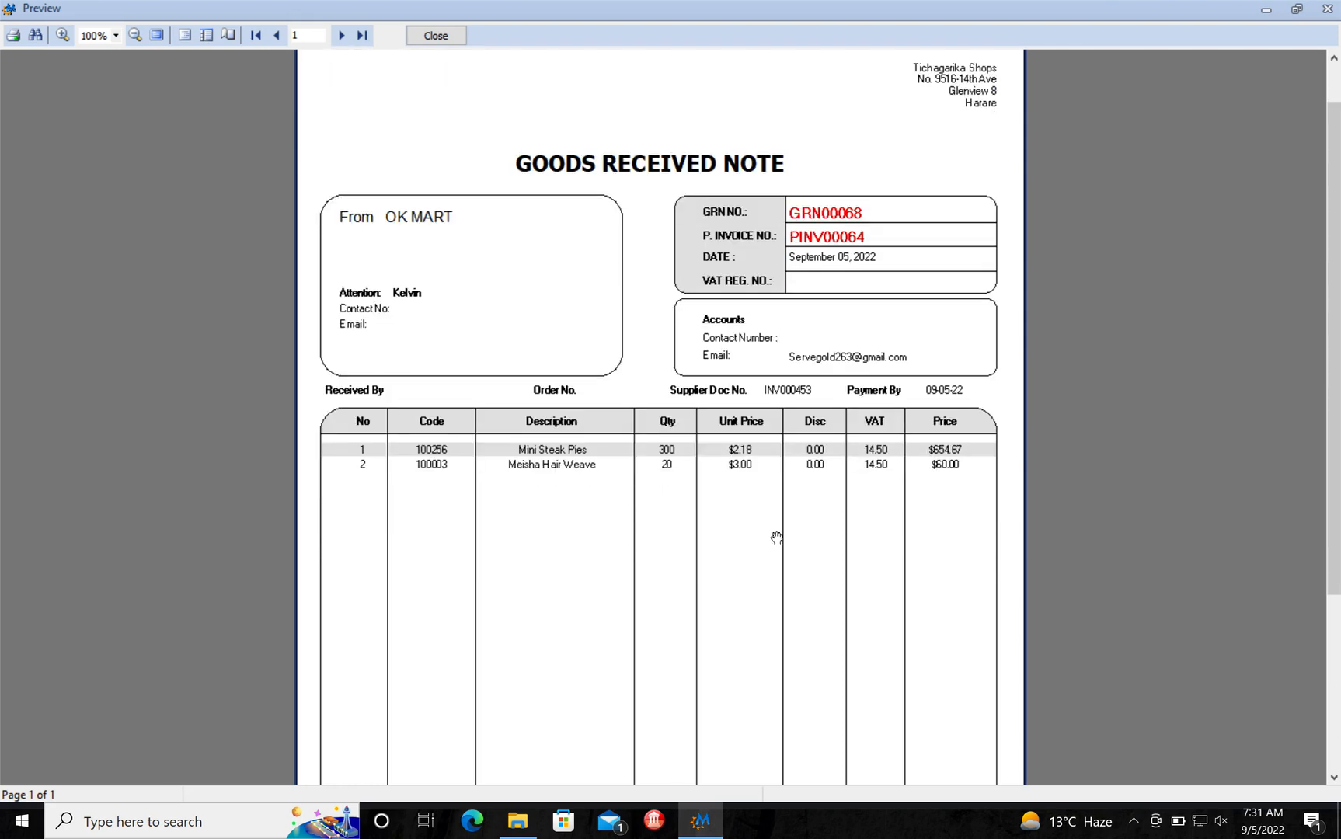
{"action": "scroll", "coordinate": [776, 537], "scroll_direction": "down", "scroll_amount": 1}
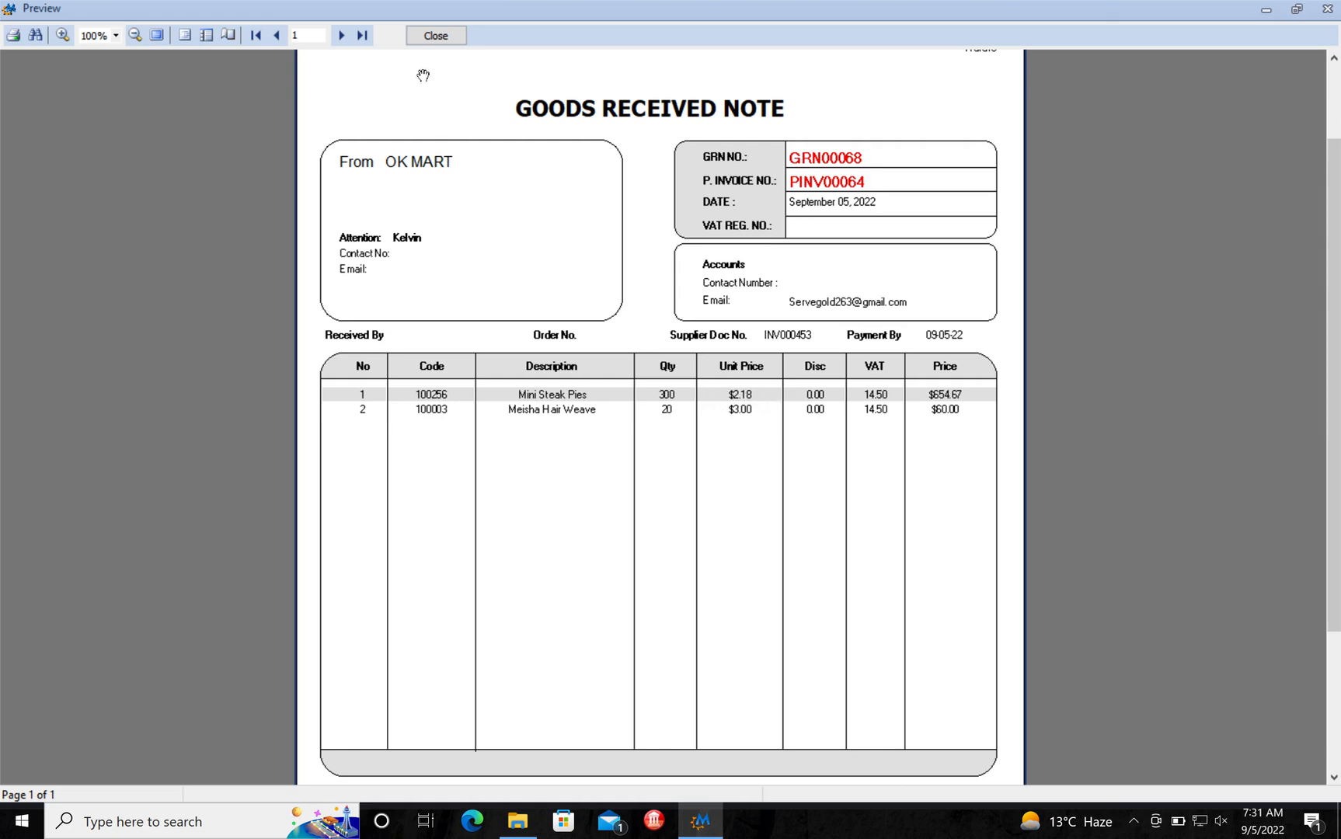
{"action": "left_click", "coordinate": [432, 37]}
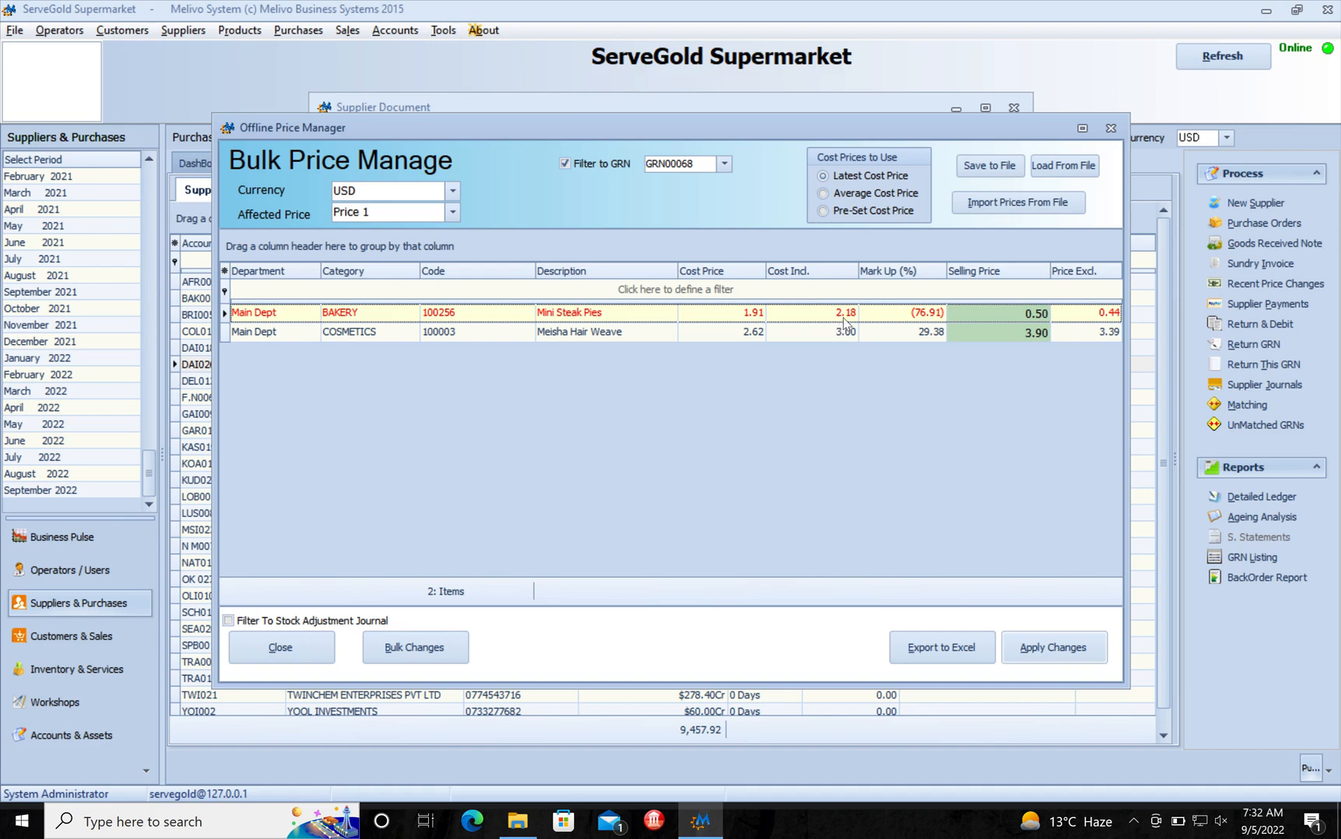
- Set the Mini Steak Pies selling price to 3, apply the price changes and close the Goods Received Note form
{"action": "left_click", "coordinate": [1023, 314]}
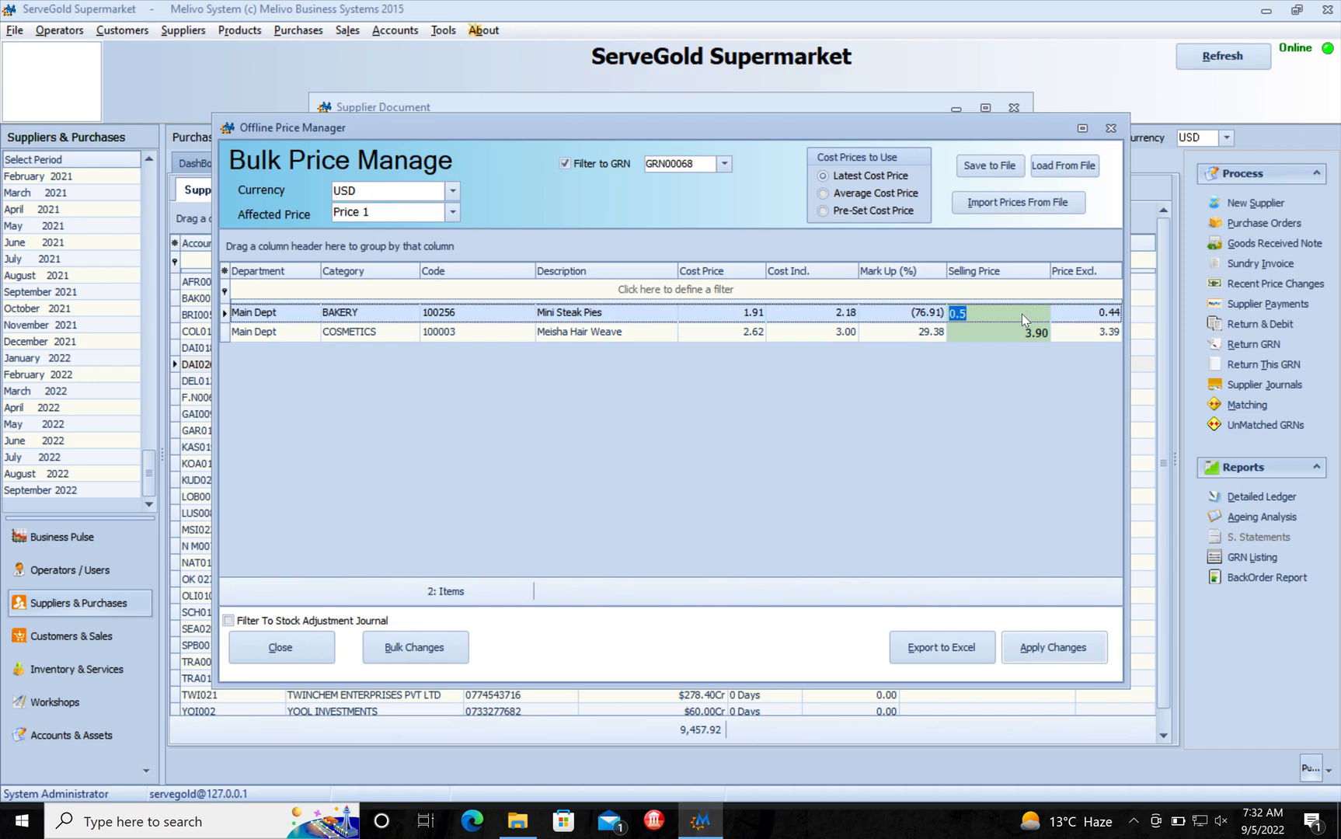
{"action": "type", "text": "3"}
{"action": "key", "text": "Down"}
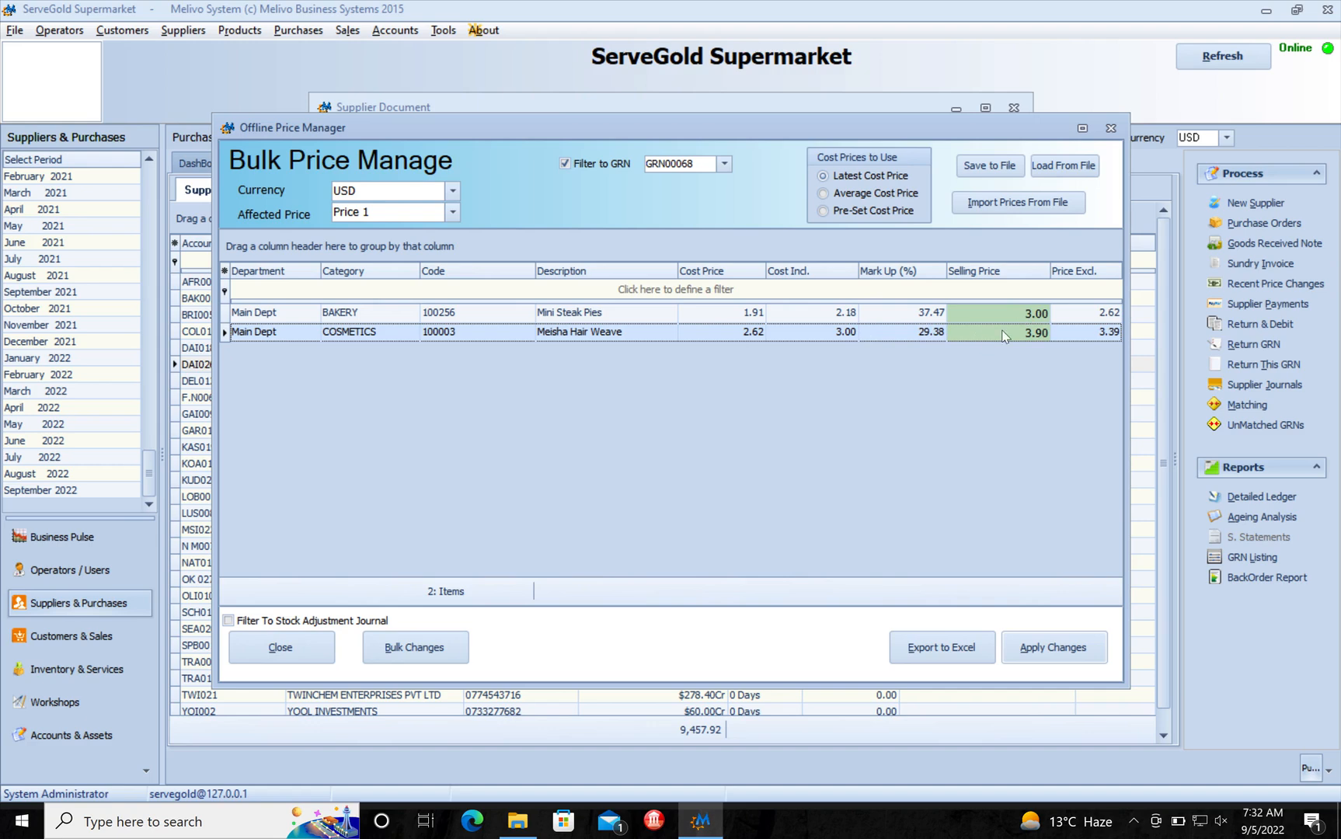
{"action": "left_click", "coordinate": [1044, 655]}
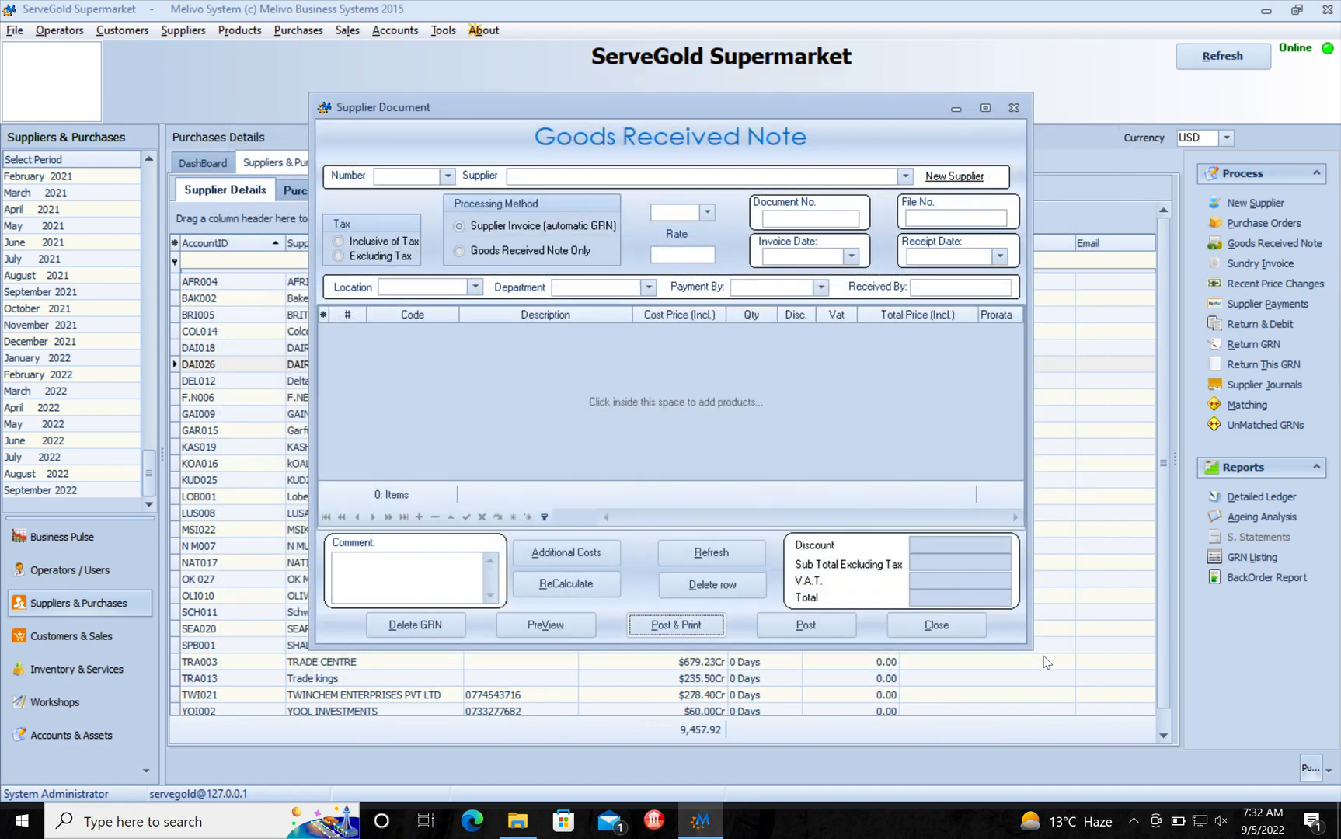
{"action": "left_click", "coordinate": [932, 625]}
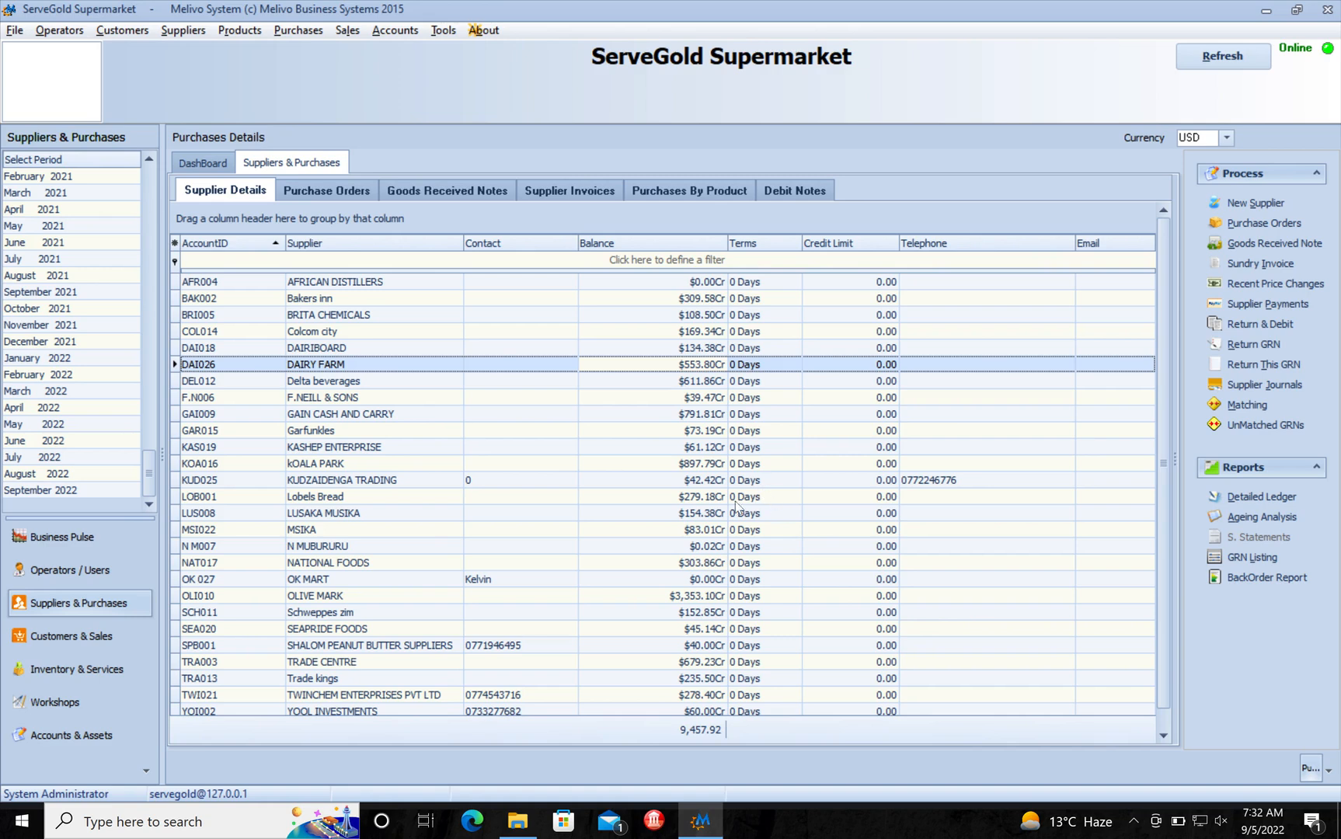
{"action": "key", "text": "ctrl+Left"}
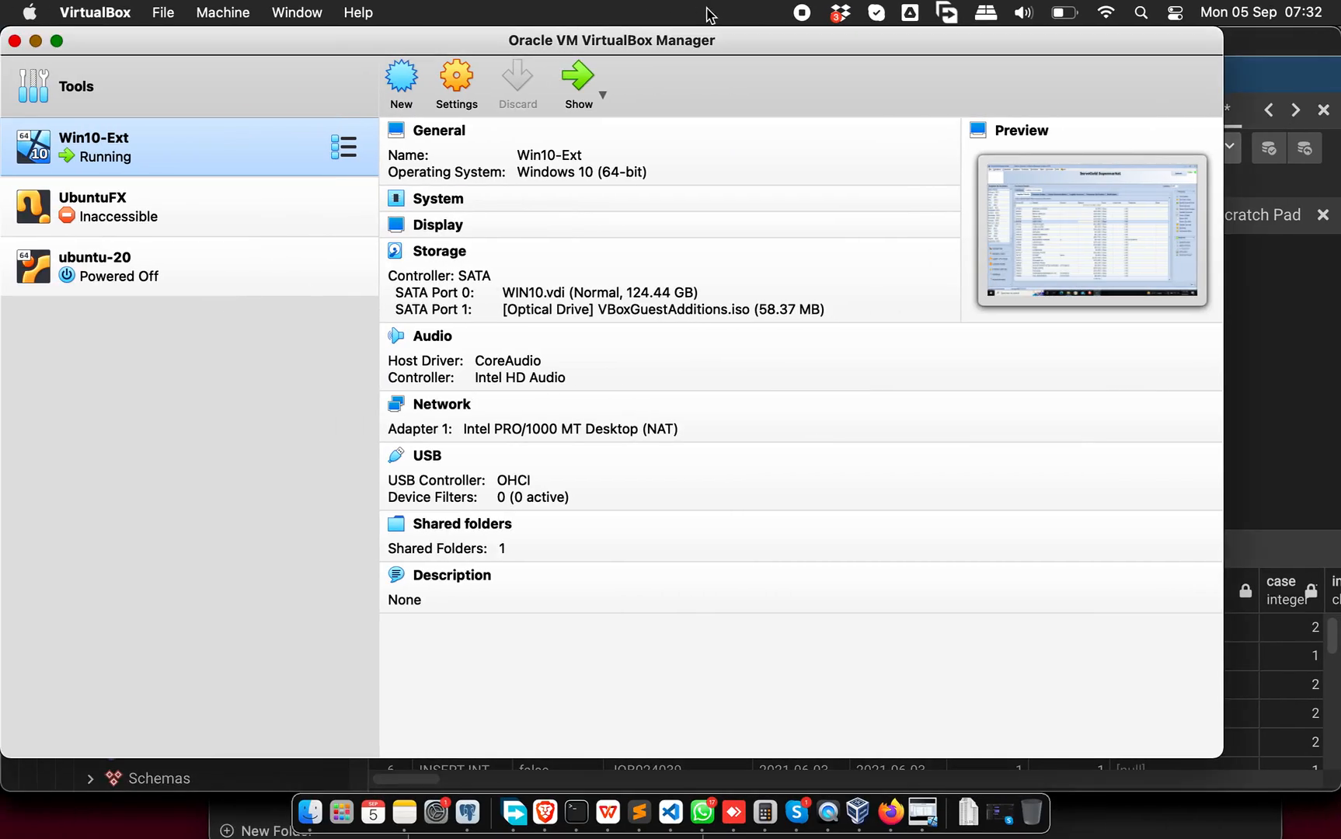